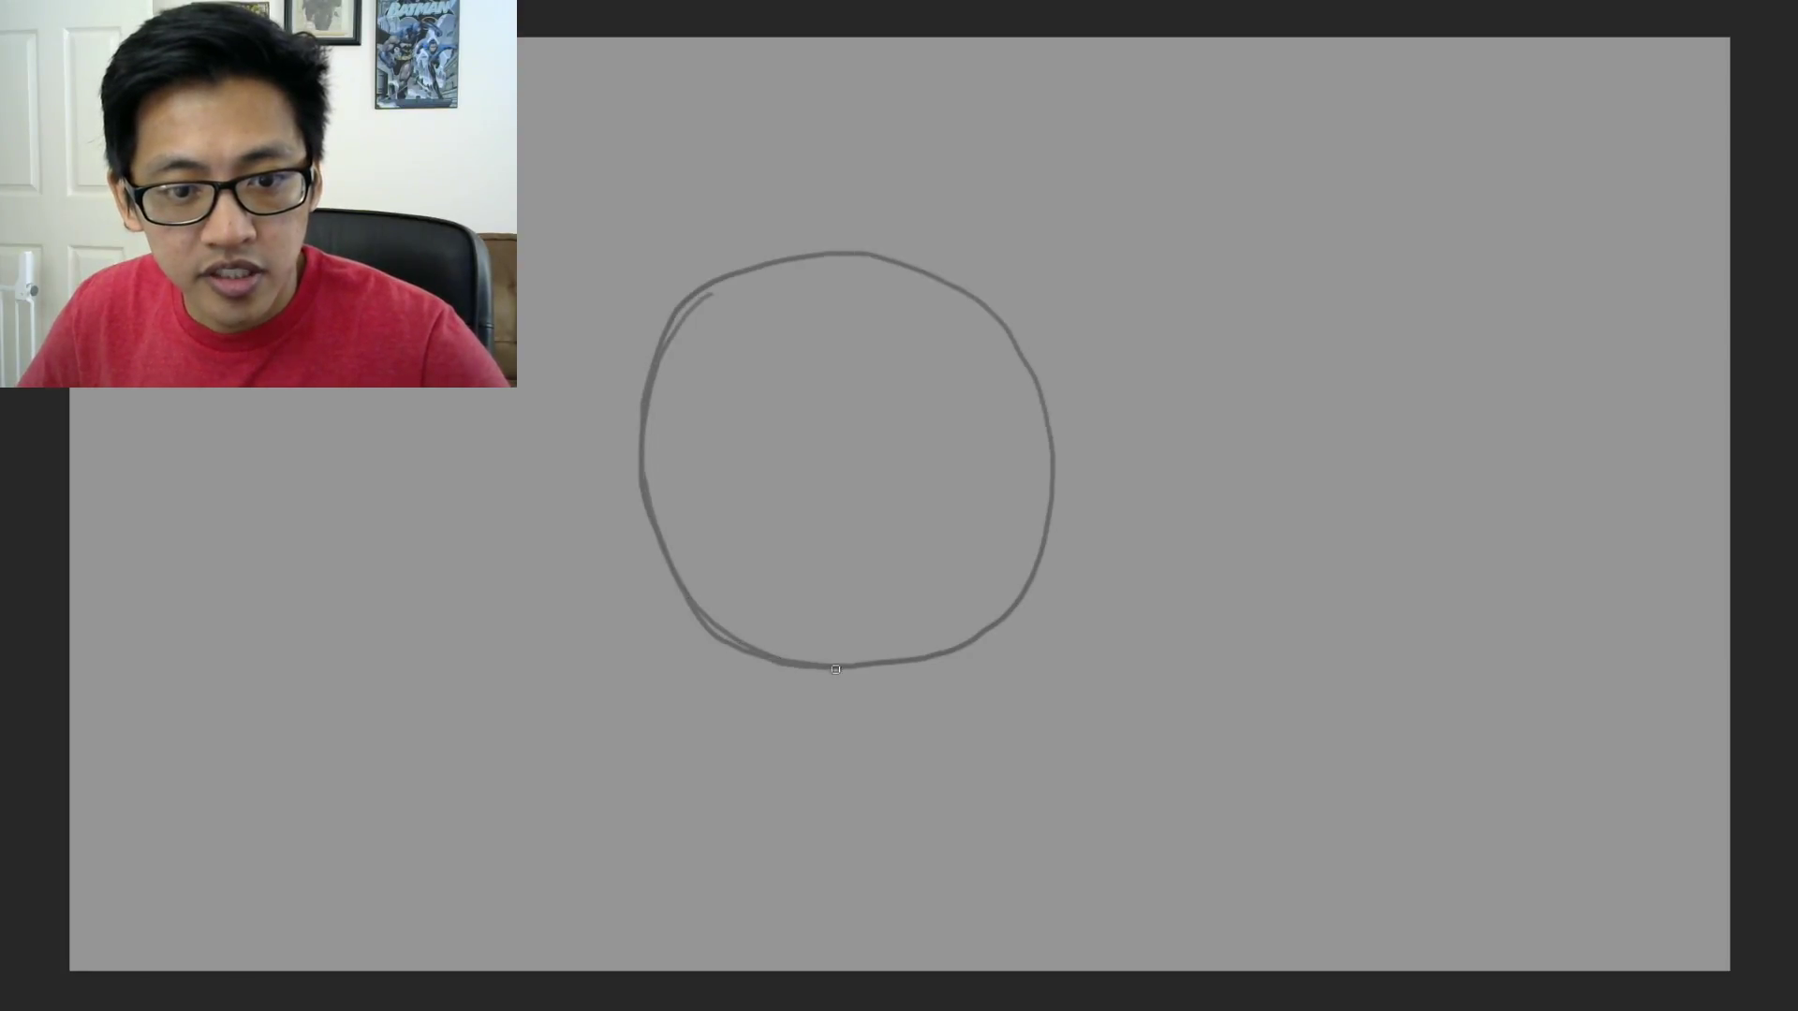
Add a pencil stroke along the right side of the head circle
{"action": "mouse_move", "coordinate": [942, 659]}
{"action": "left_mouse_down"}
{"action": "mouse_move", "coordinate": [1034, 596]}
{"action": "mouse_move", "coordinate": [1062, 501]}
{"action": "mouse_move", "coordinate": [1054, 360]}
{"action": "mouse_move", "coordinate": [984, 291]}
{"action": "left_mouse_up"}
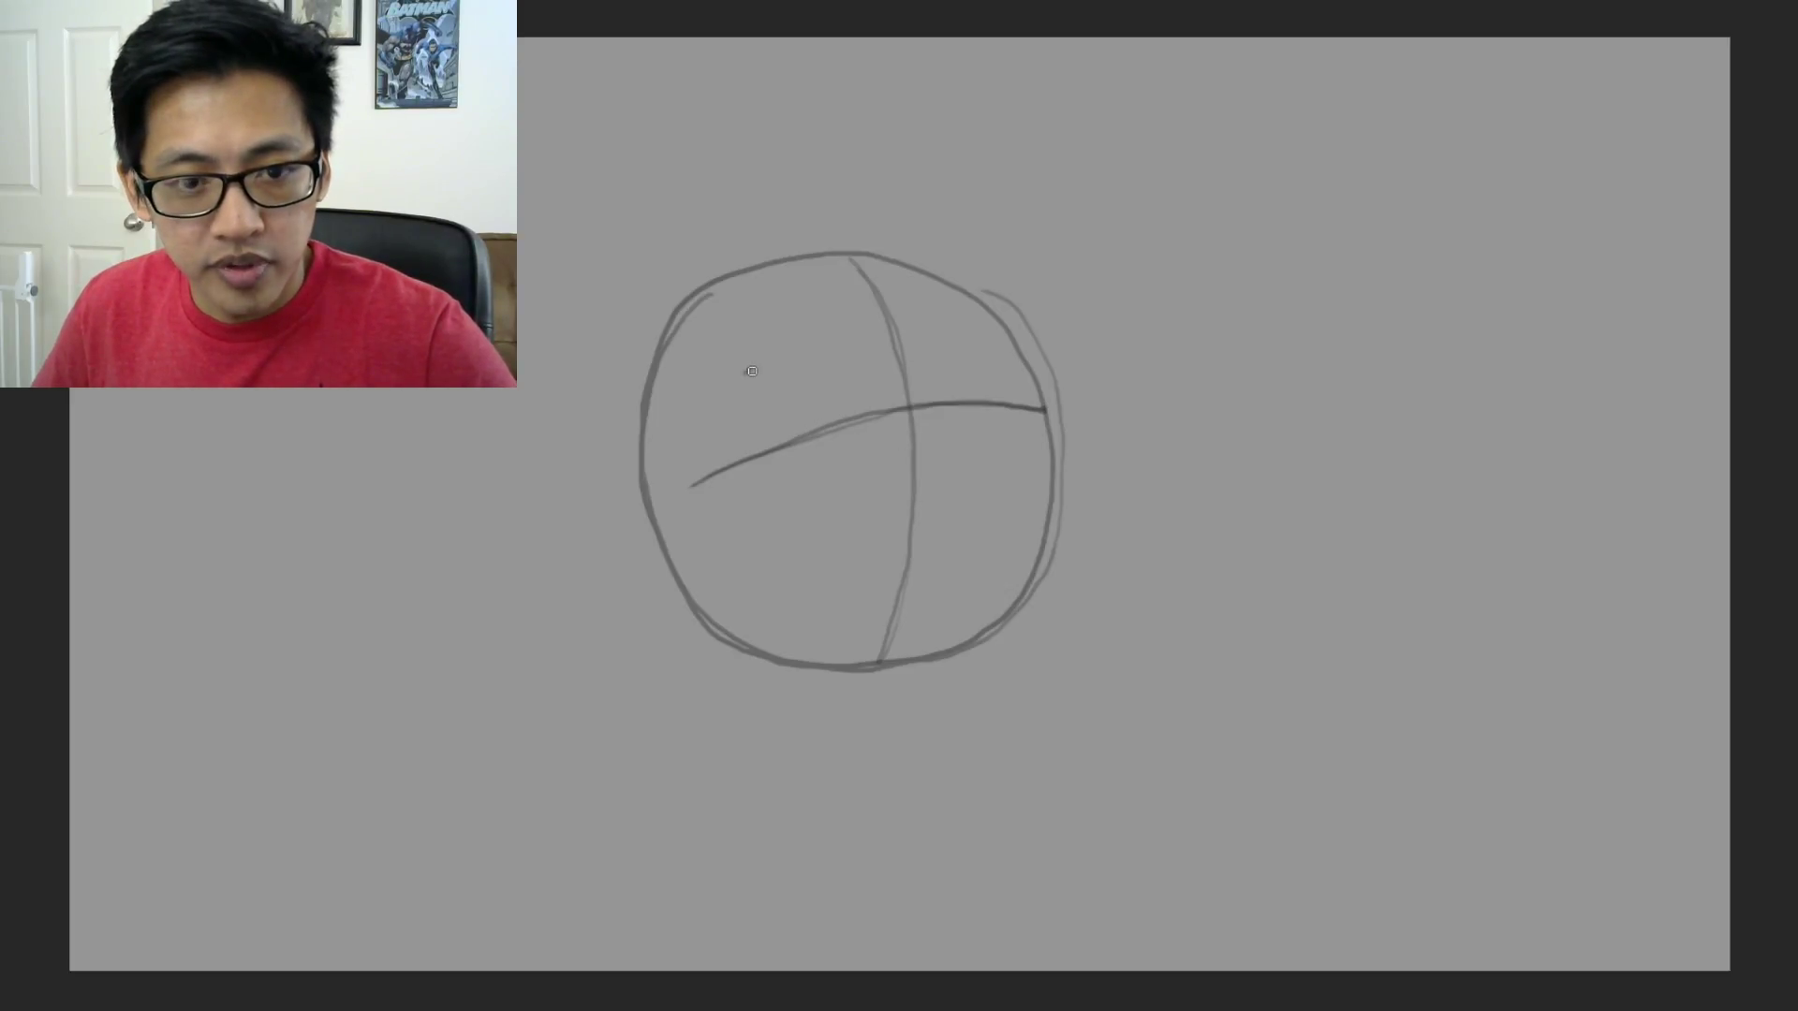
Pencil in the left and right eye circles, the snout's left side and the nose oval
{"action": "mouse_move", "coordinate": [818, 371]}
{"action": "left_mouse_down"}
{"action": "mouse_move", "coordinate": [745, 360]}
{"action": "mouse_move", "coordinate": [719, 445]}
{"action": "mouse_move", "coordinate": [779, 472]}
{"action": "left_mouse_up"}
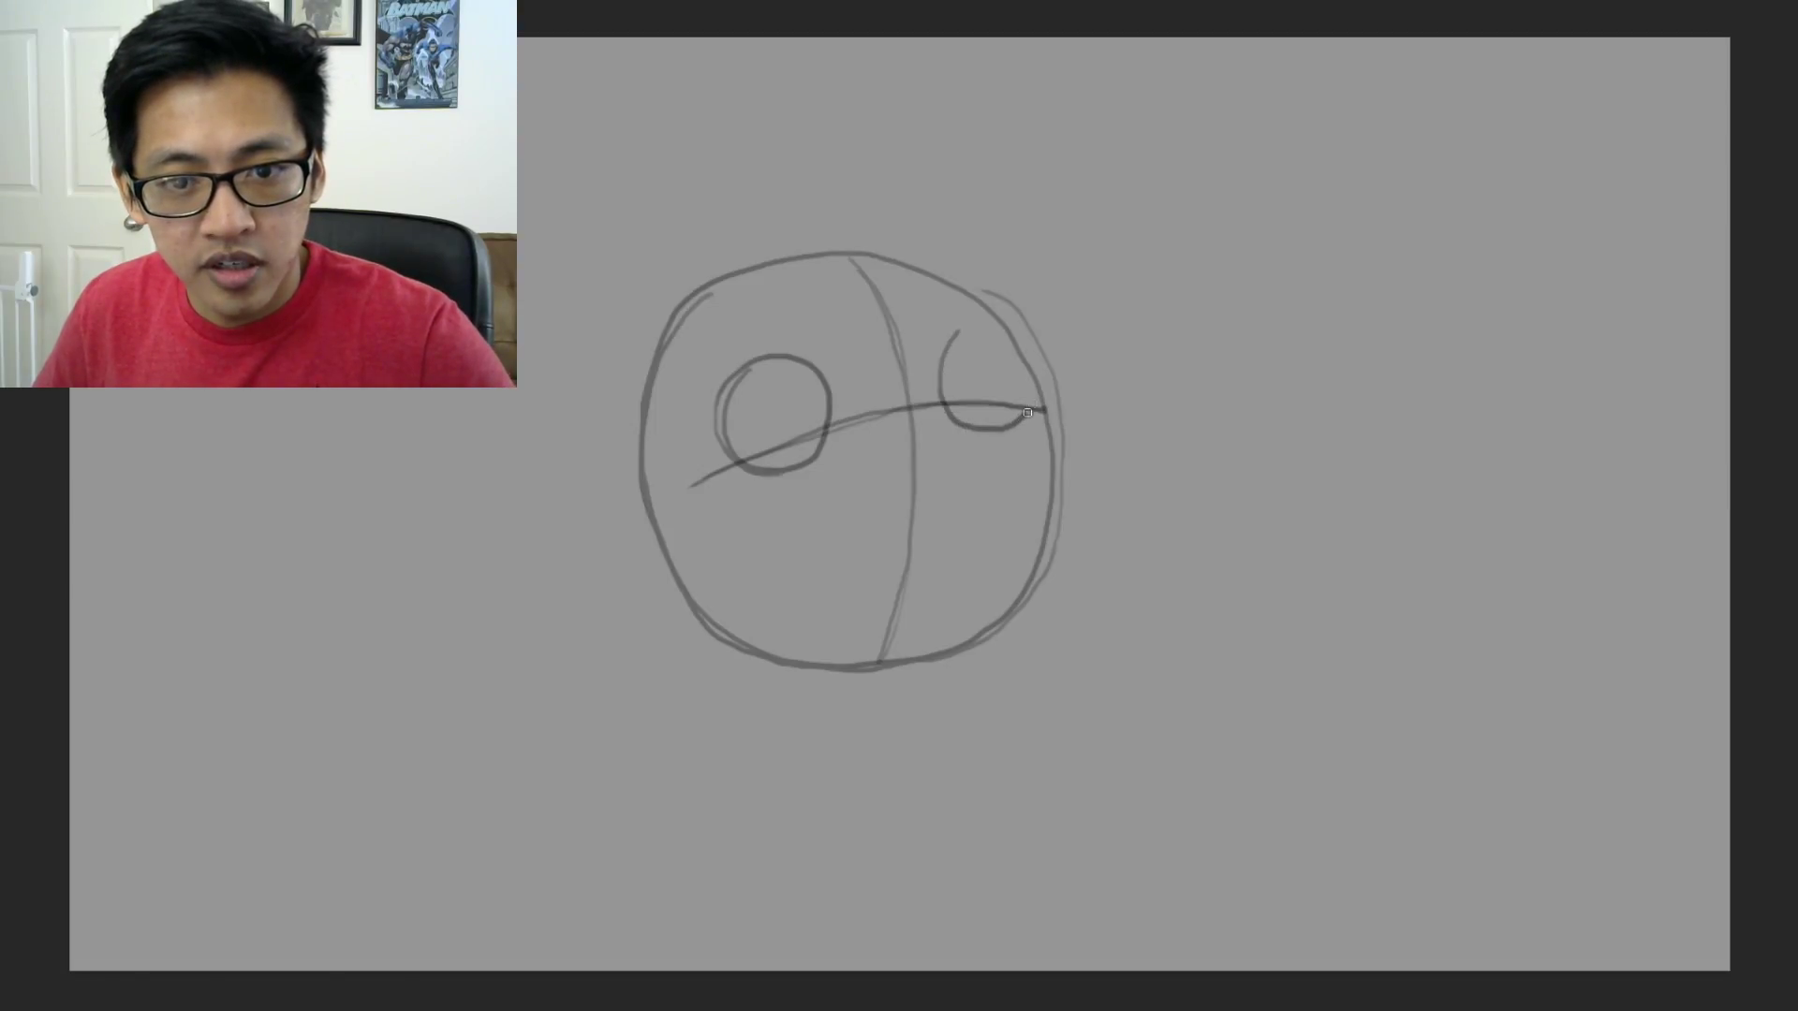
{"action": "mouse_move", "coordinate": [1041, 365]}
{"action": "left_mouse_down"}
{"action": "mouse_move", "coordinate": [1012, 329]}
{"action": "mouse_move", "coordinate": [938, 380]}
{"action": "mouse_move", "coordinate": [954, 419]}
{"action": "left_mouse_up"}
{"action": "left_click_drag", "start_coordinate": [1027, 326], "coordinate": [939, 344]}
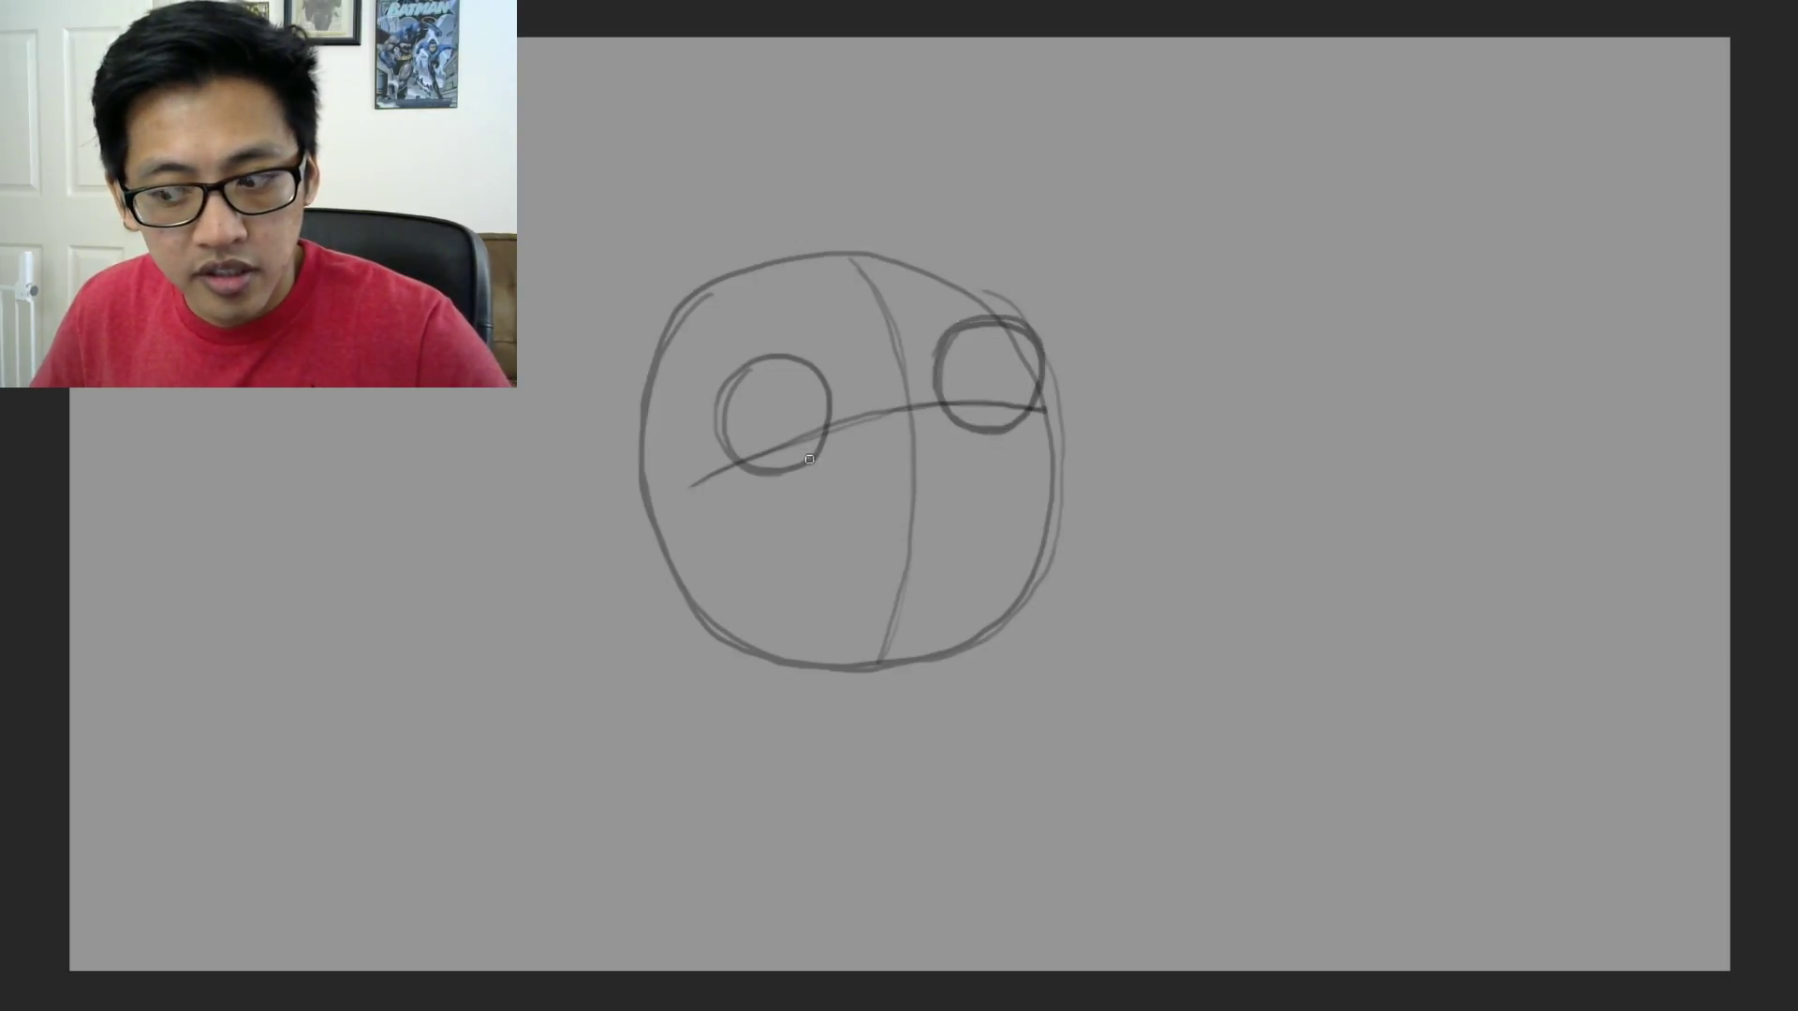
{"action": "left_click_drag", "start_coordinate": [808, 454], "coordinate": [801, 538]}
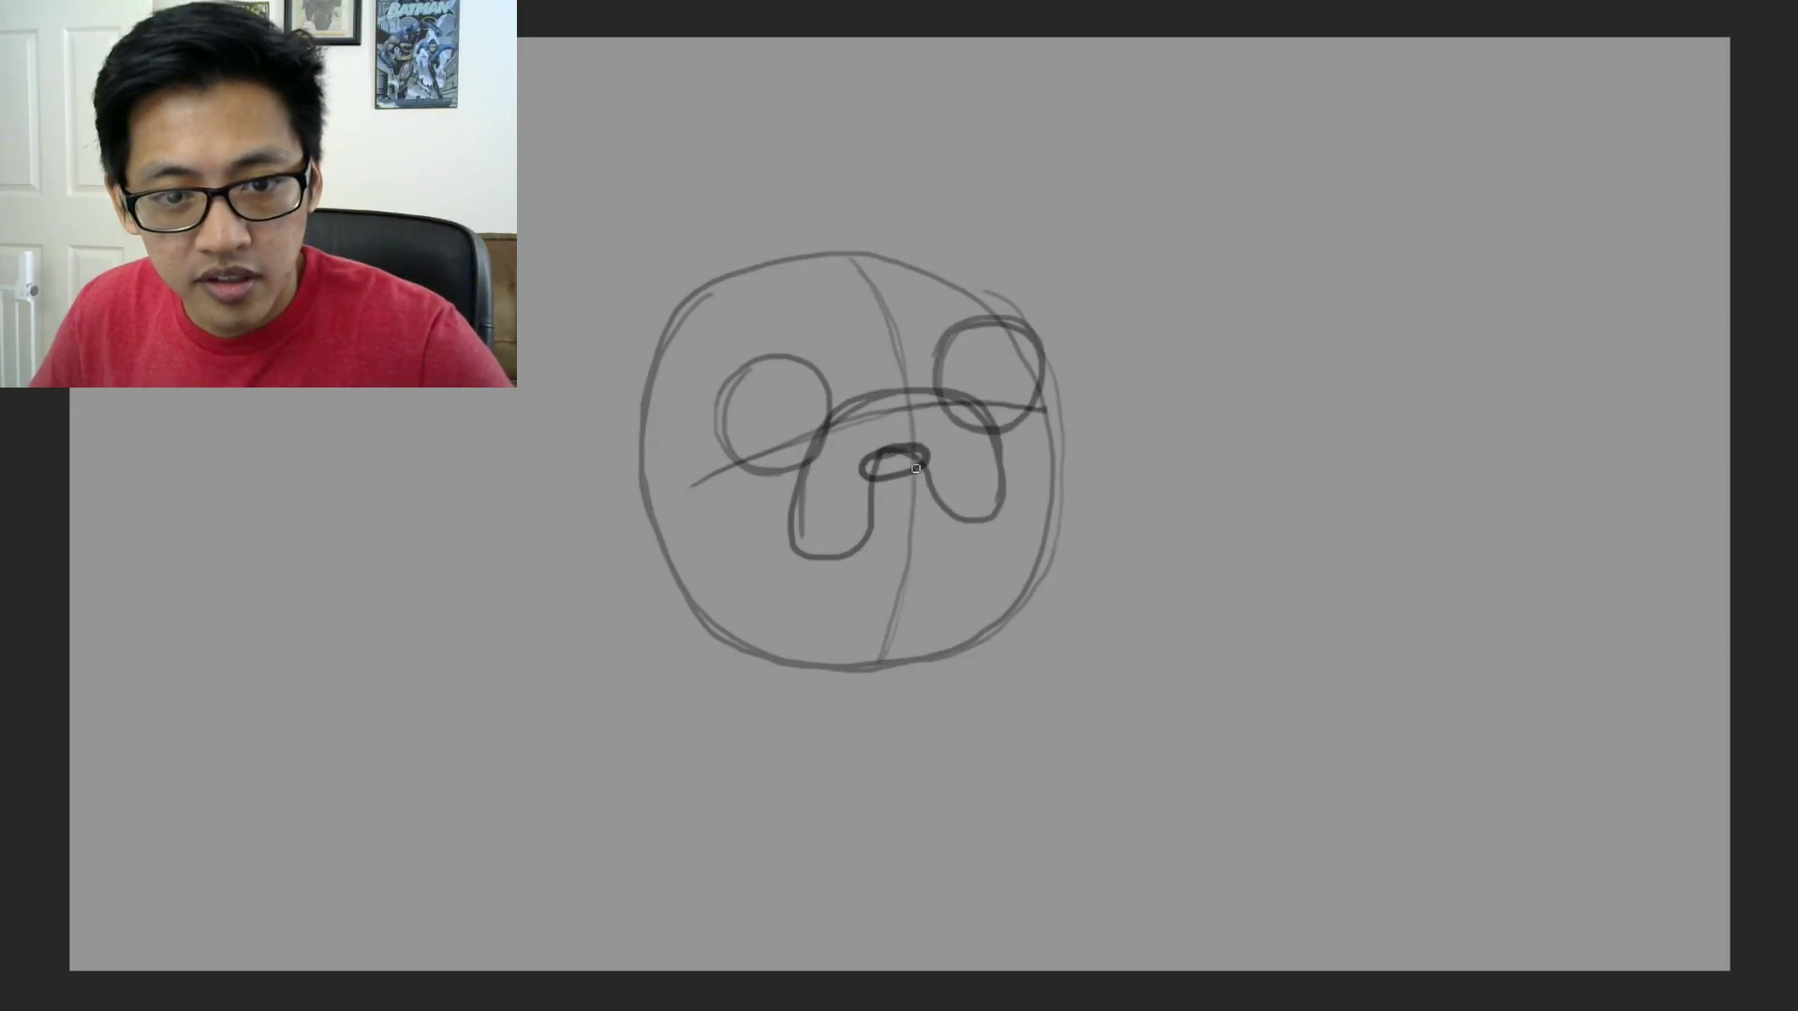
{"action": "left_click_drag", "start_coordinate": [915, 468], "coordinate": [882, 477]}
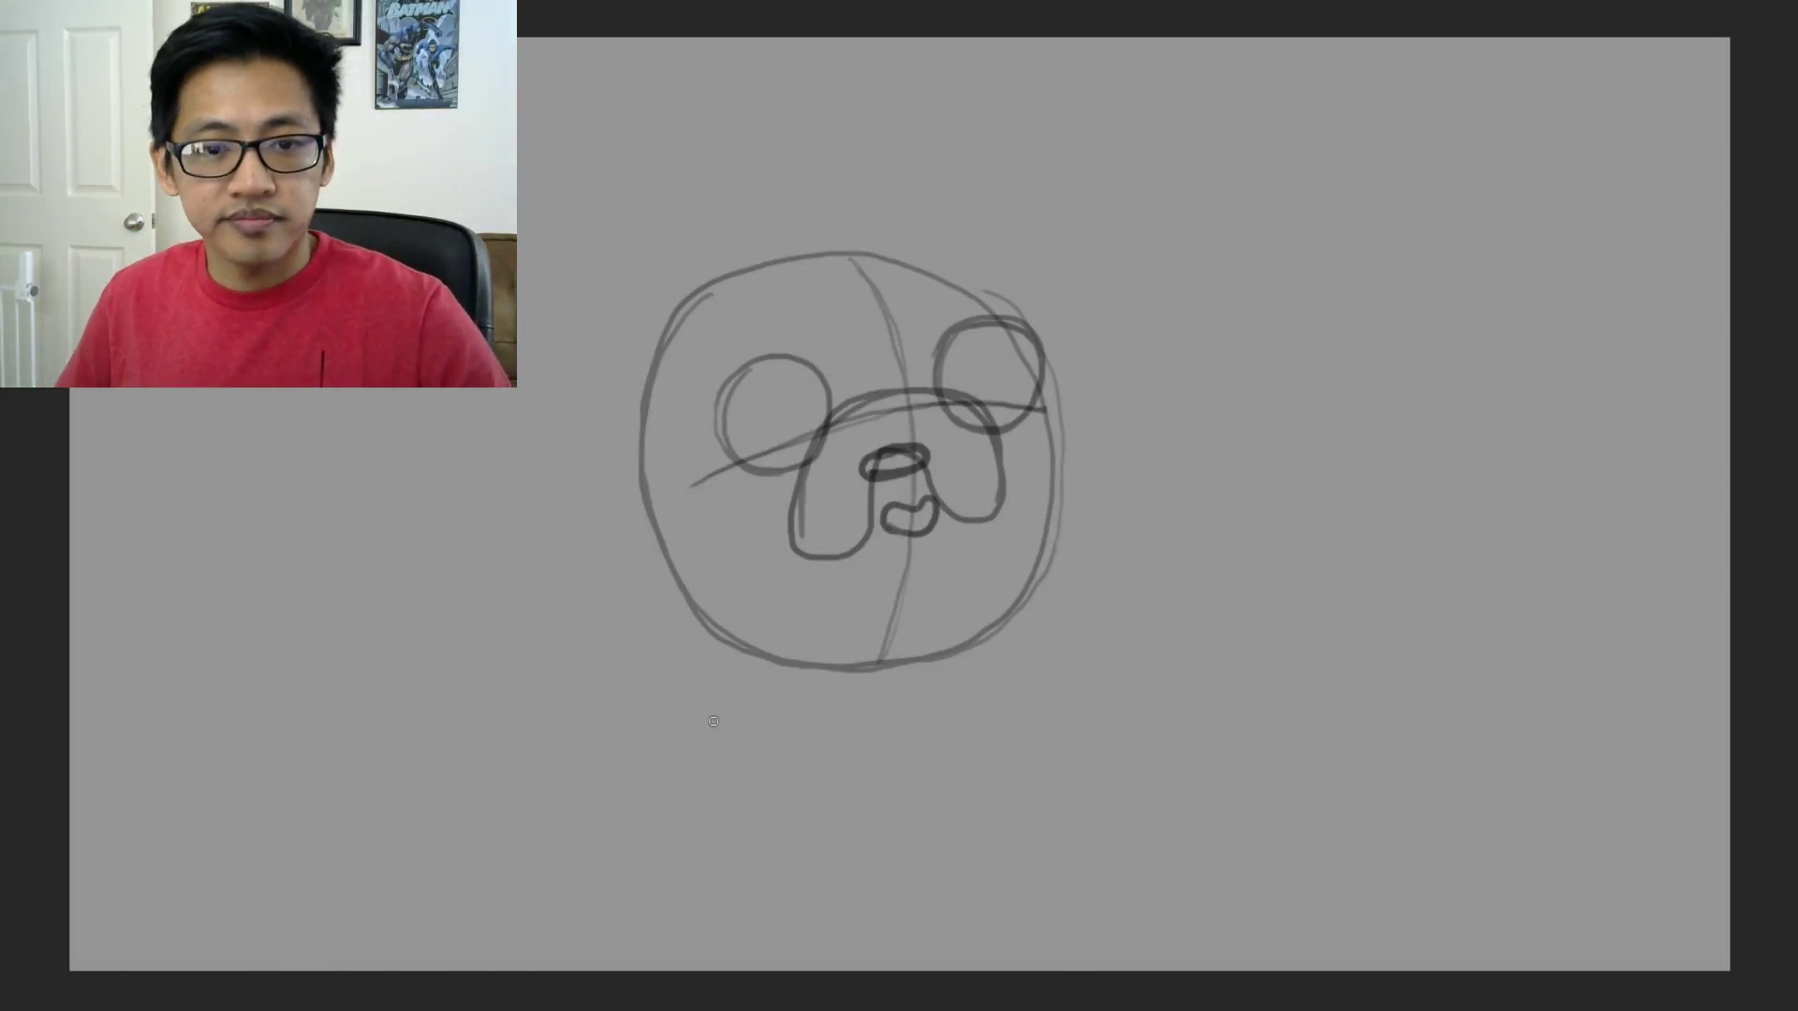
Sketch the left ear, then darken the head top, mouth lines and right eye's lower edge
{"action": "mouse_move", "coordinate": [674, 326]}
{"action": "left_mouse_down"}
{"action": "mouse_move", "coordinate": [641, 378]}
{"action": "mouse_move", "coordinate": [648, 500]}
{"action": "left_mouse_up"}
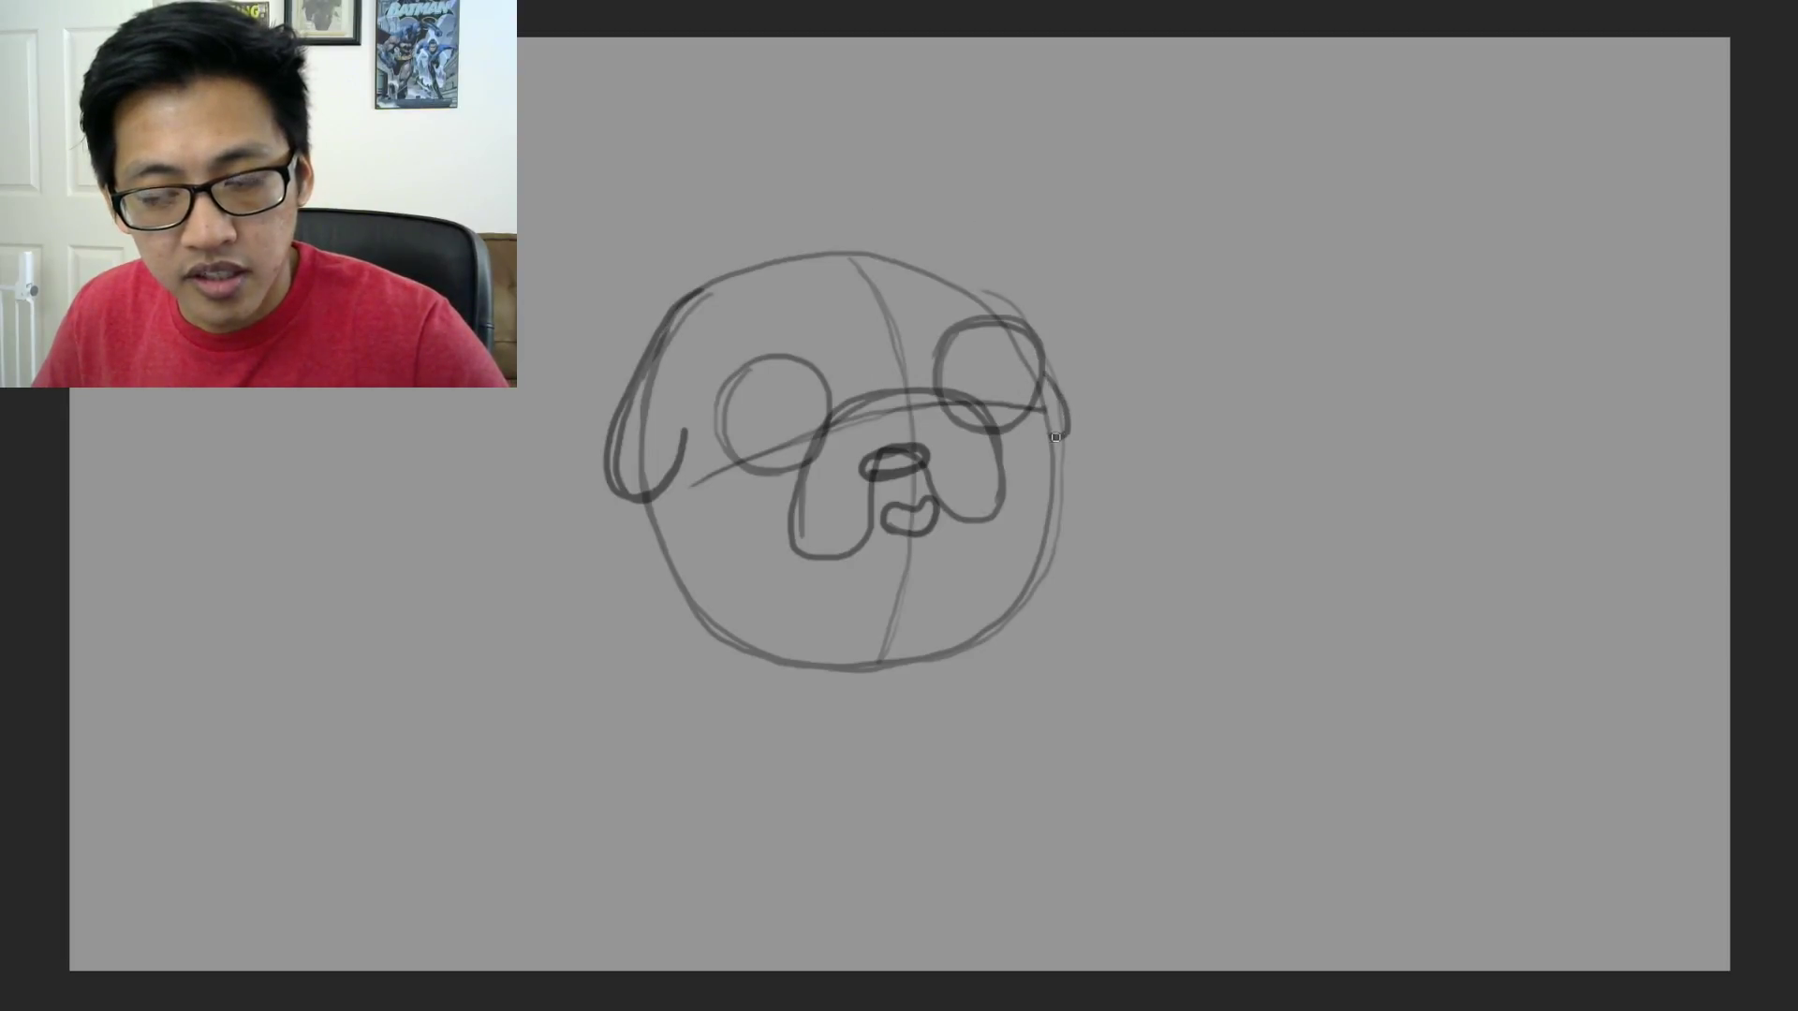
{"action": "mouse_move", "coordinate": [1009, 320]}
{"action": "left_mouse_down"}
{"action": "mouse_move", "coordinate": [894, 264]}
{"action": "mouse_move", "coordinate": [786, 260]}
{"action": "left_mouse_up"}
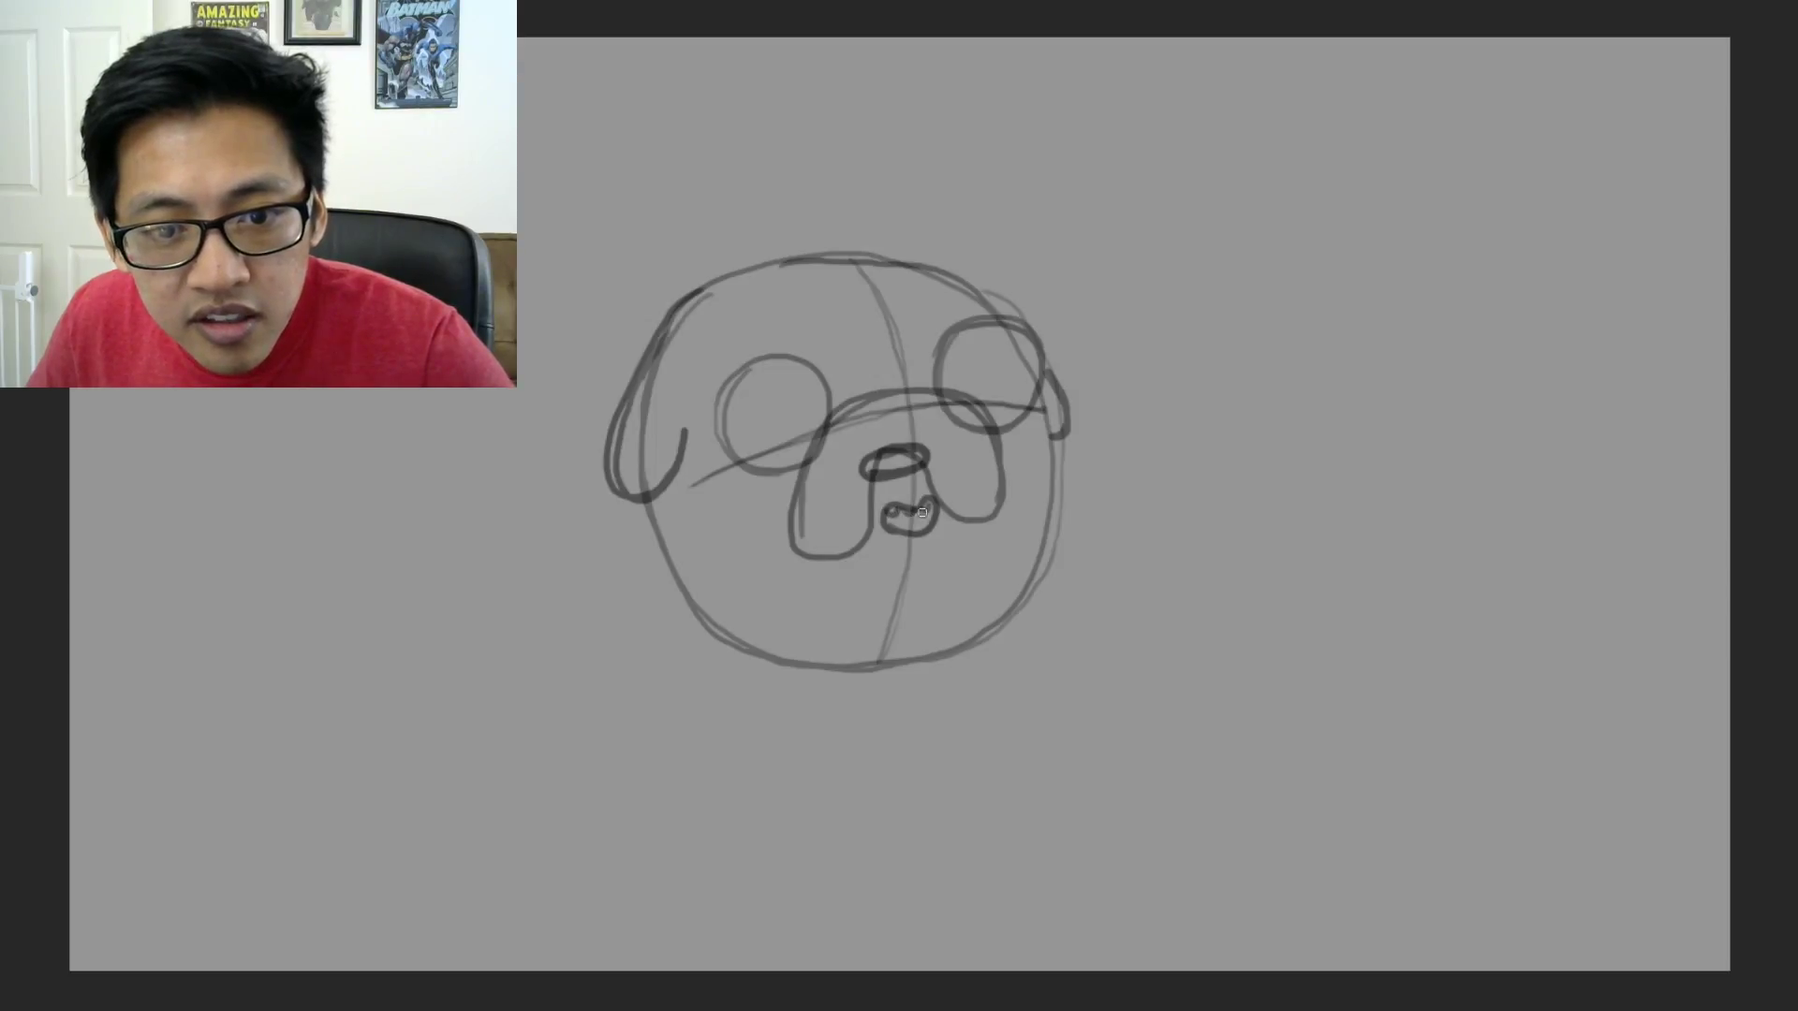
{"action": "mouse_move", "coordinate": [933, 500]}
{"action": "left_mouse_down"}
{"action": "mouse_move", "coordinate": [888, 532]}
{"action": "mouse_move", "coordinate": [922, 533]}
{"action": "left_mouse_up"}
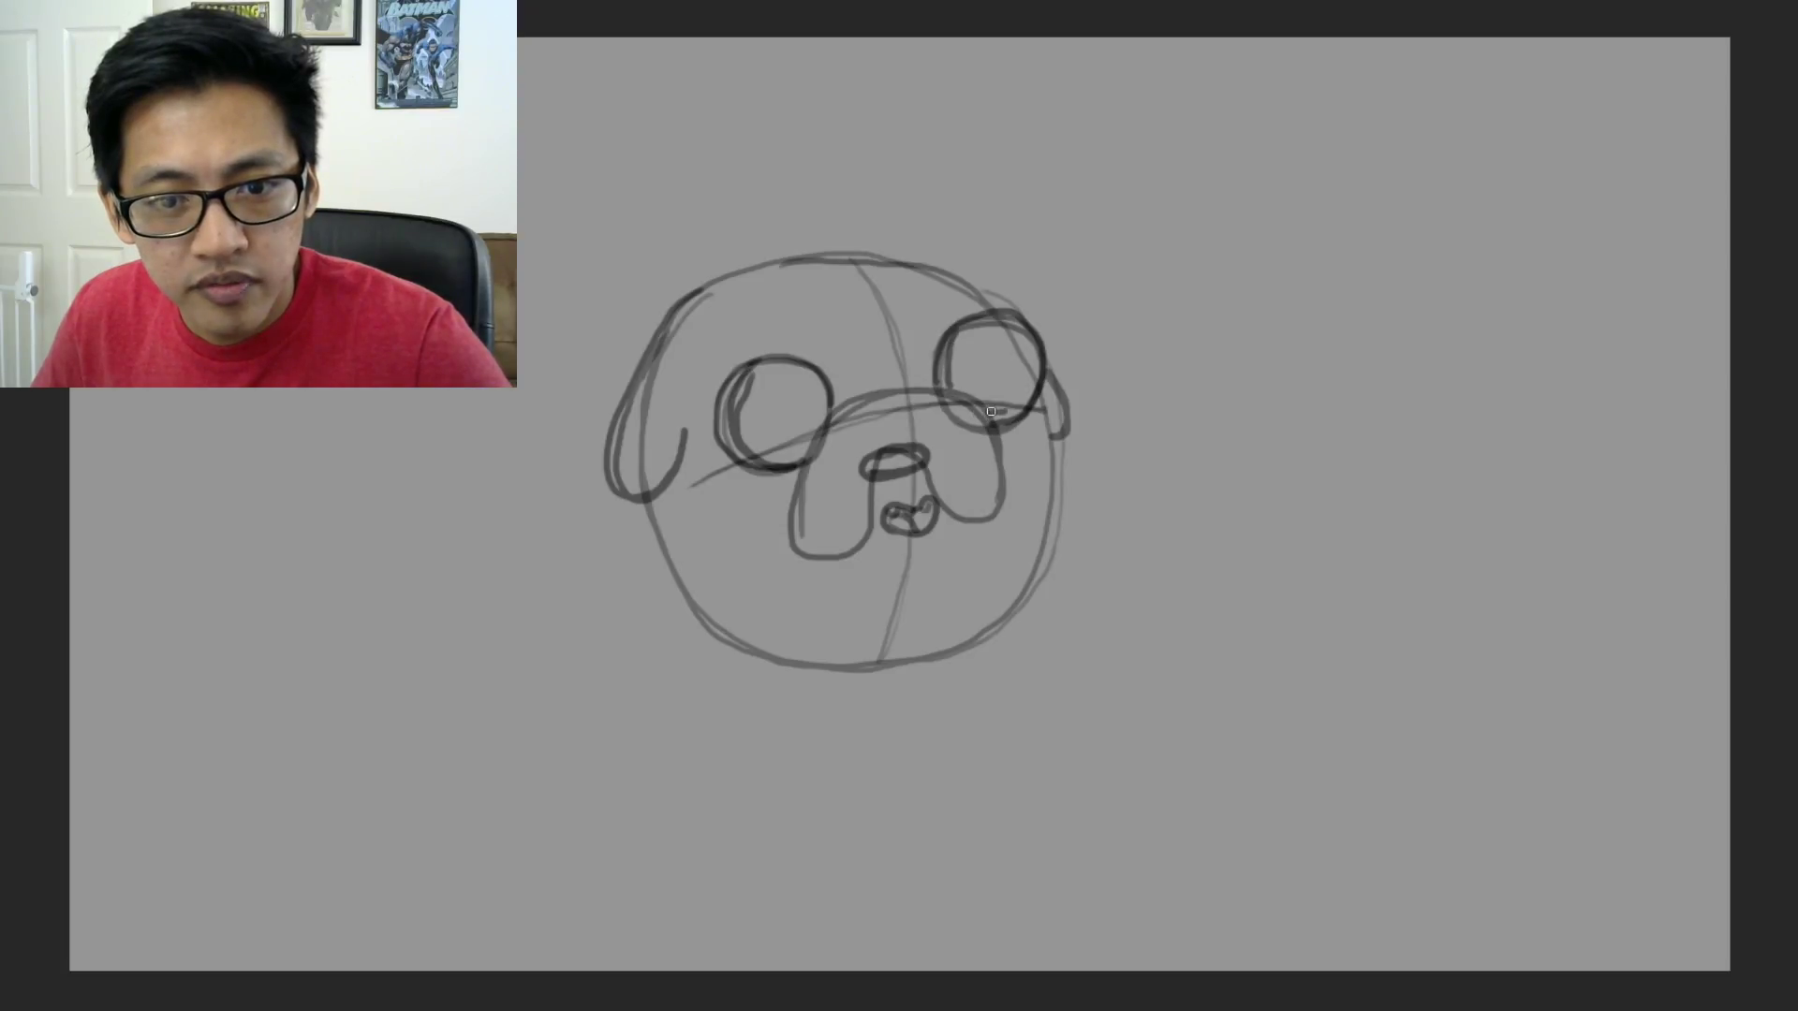
{"action": "left_click_drag", "start_coordinate": [991, 412], "coordinate": [1020, 410]}
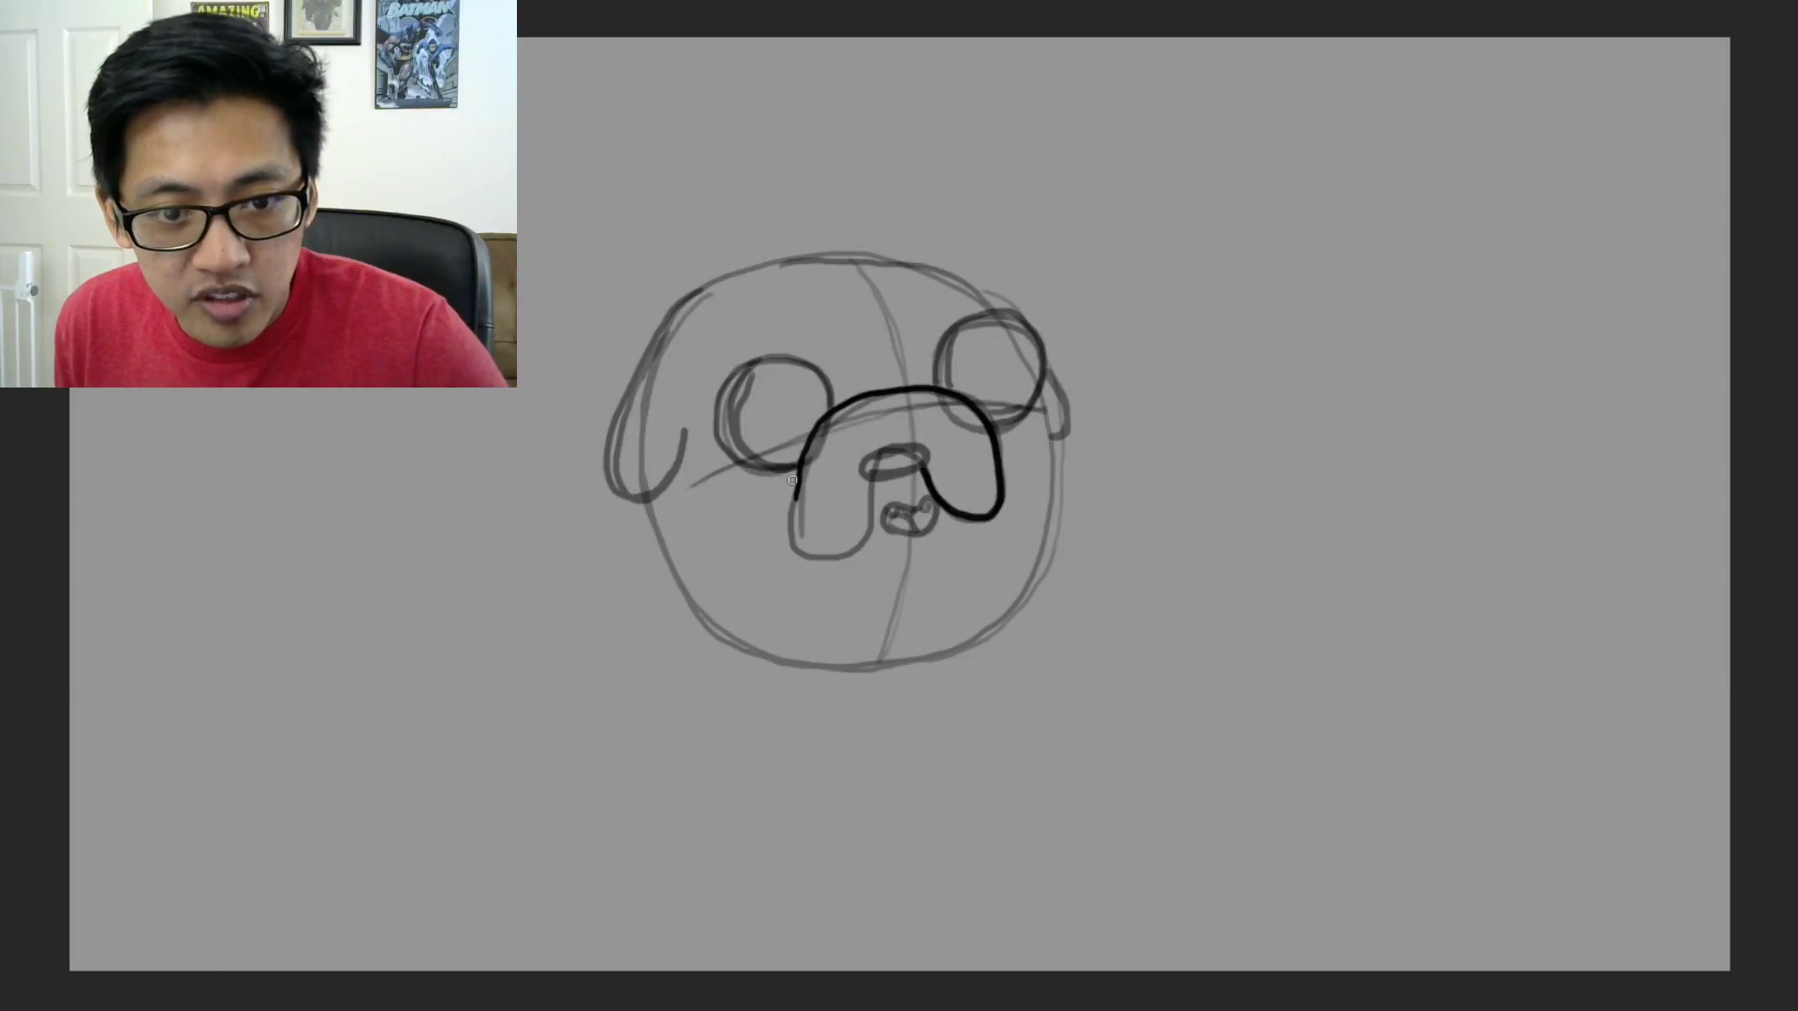
Trace the snout outline, nose and mouth in bold black ink
{"action": "left_click_drag", "start_coordinate": [796, 483], "coordinate": [847, 555]}
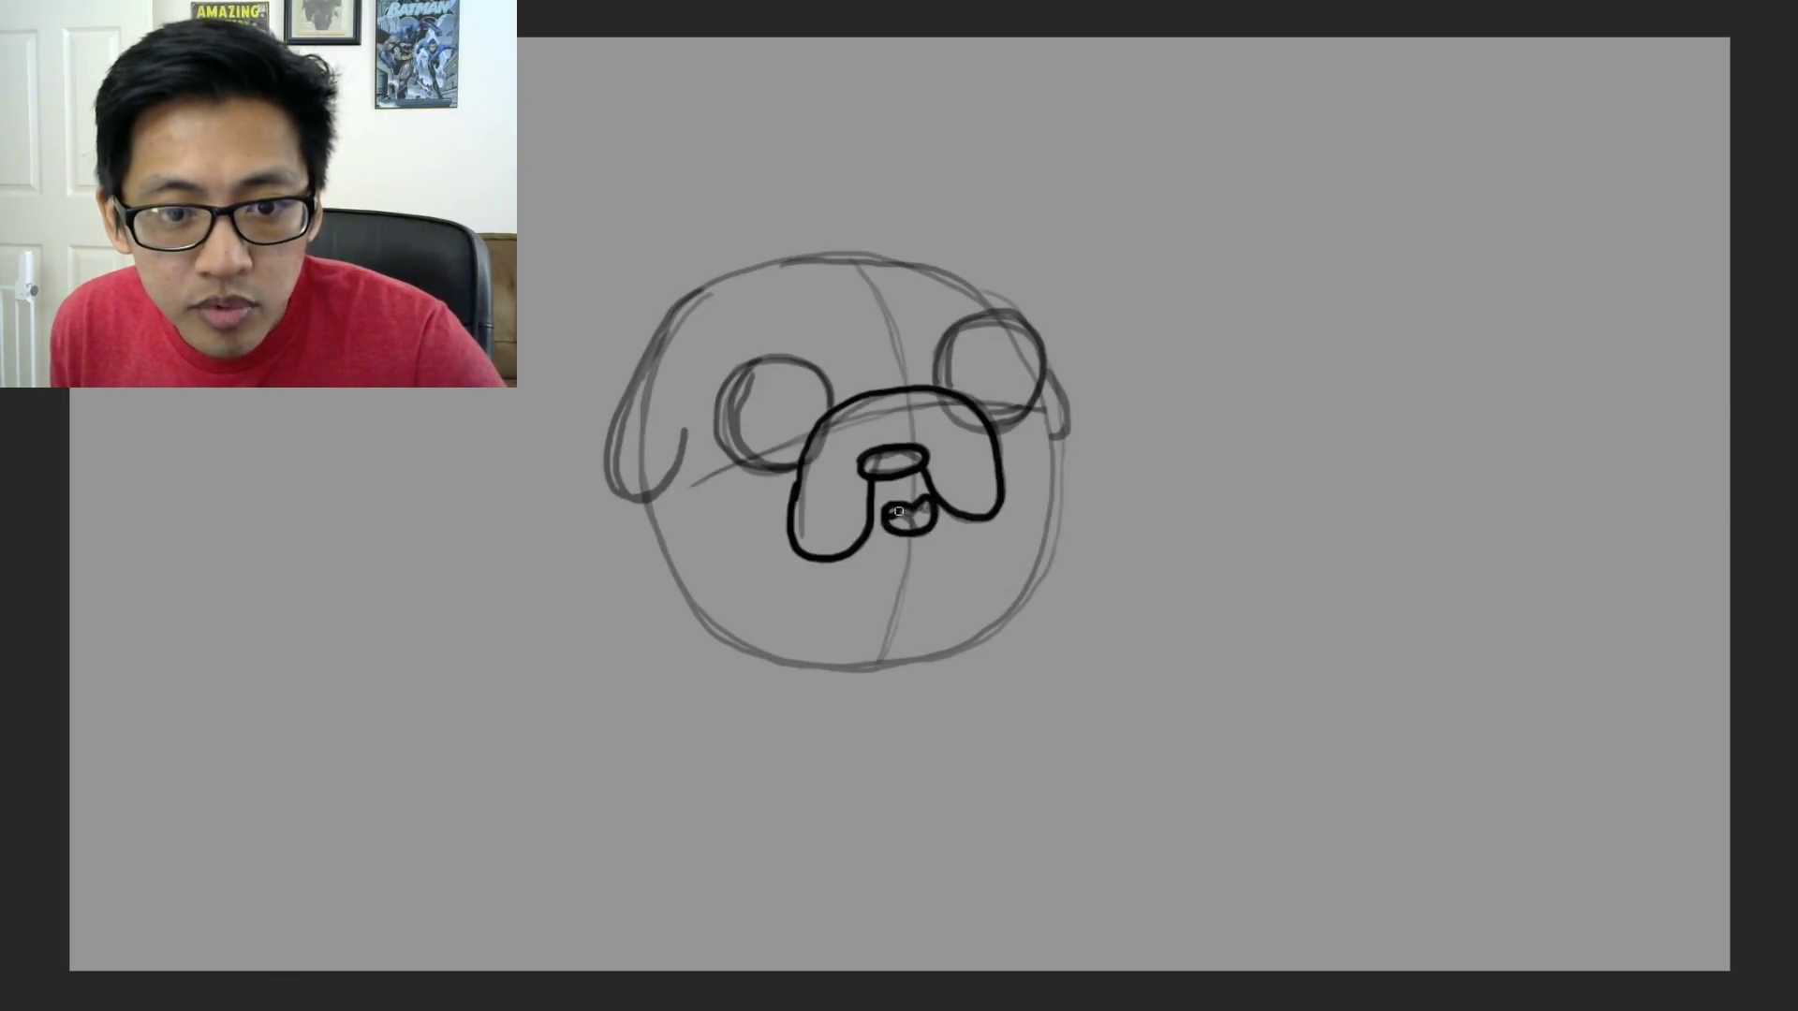
{"action": "left_click_drag", "start_coordinate": [900, 509], "coordinate": [920, 531]}
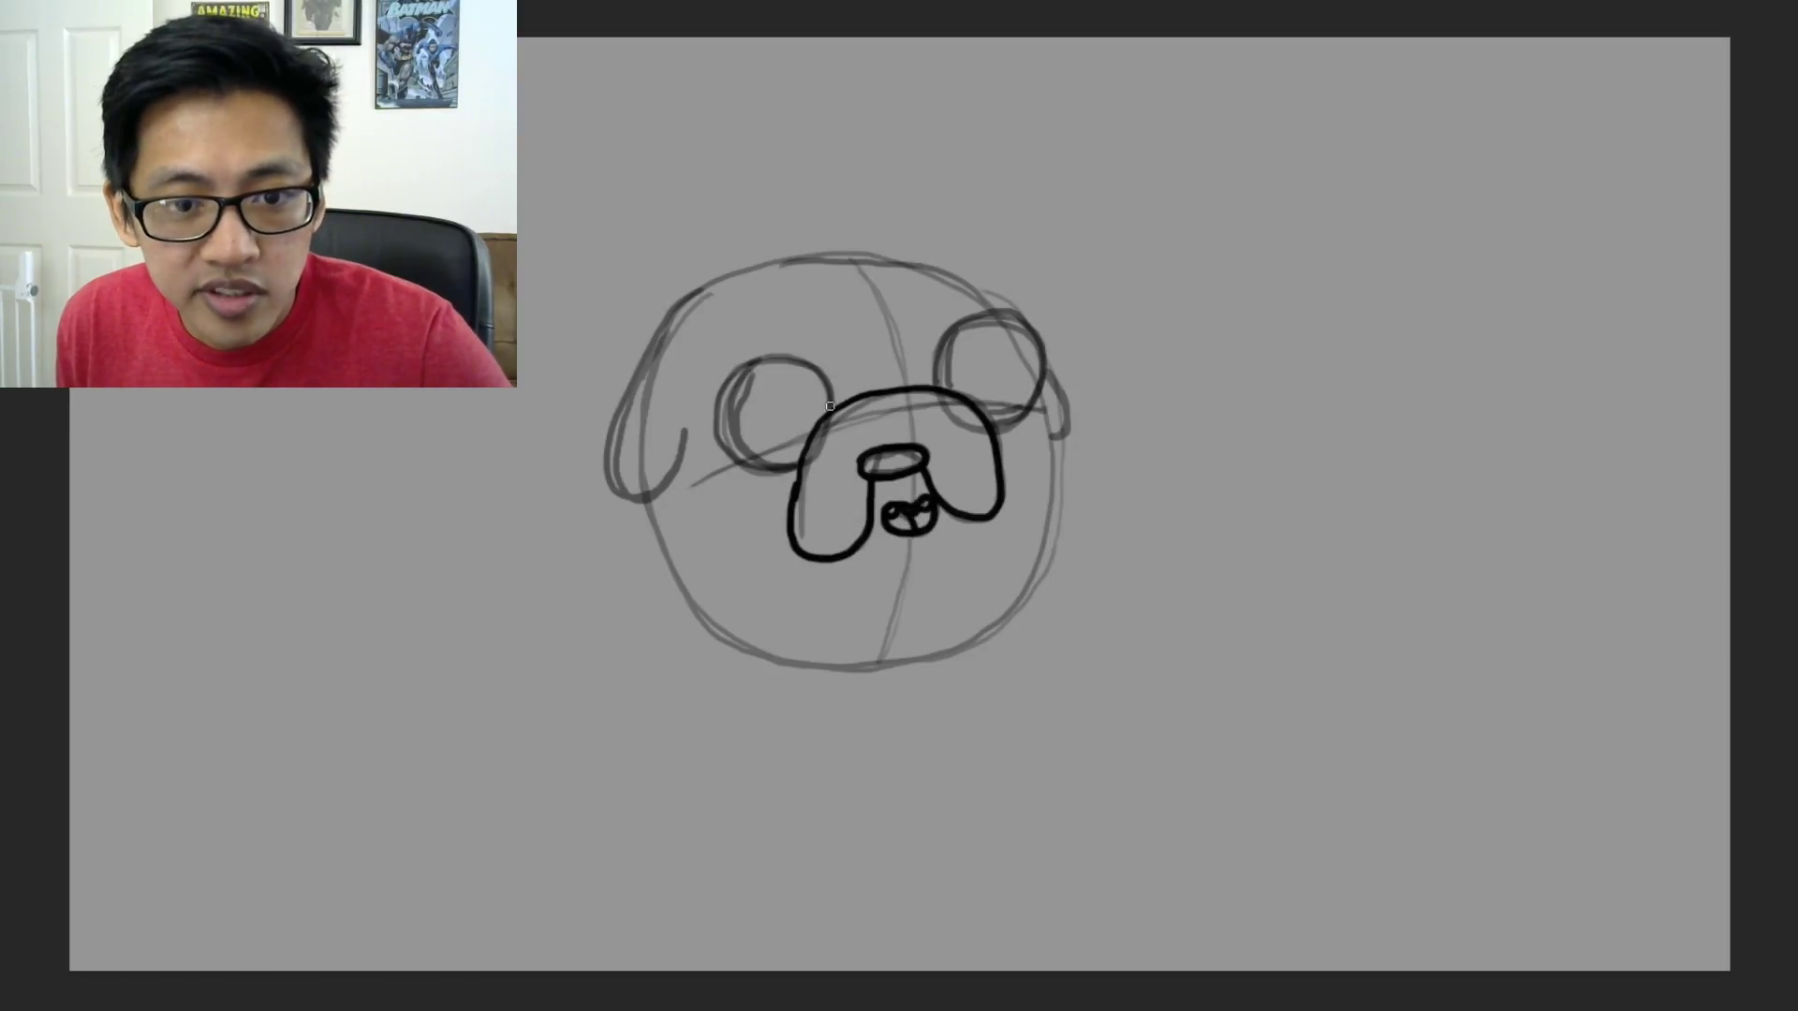
Ink both eye outlines in black, including an inner line in the left eye
{"action": "left_click_drag", "start_coordinate": [830, 406], "coordinate": [754, 362]}
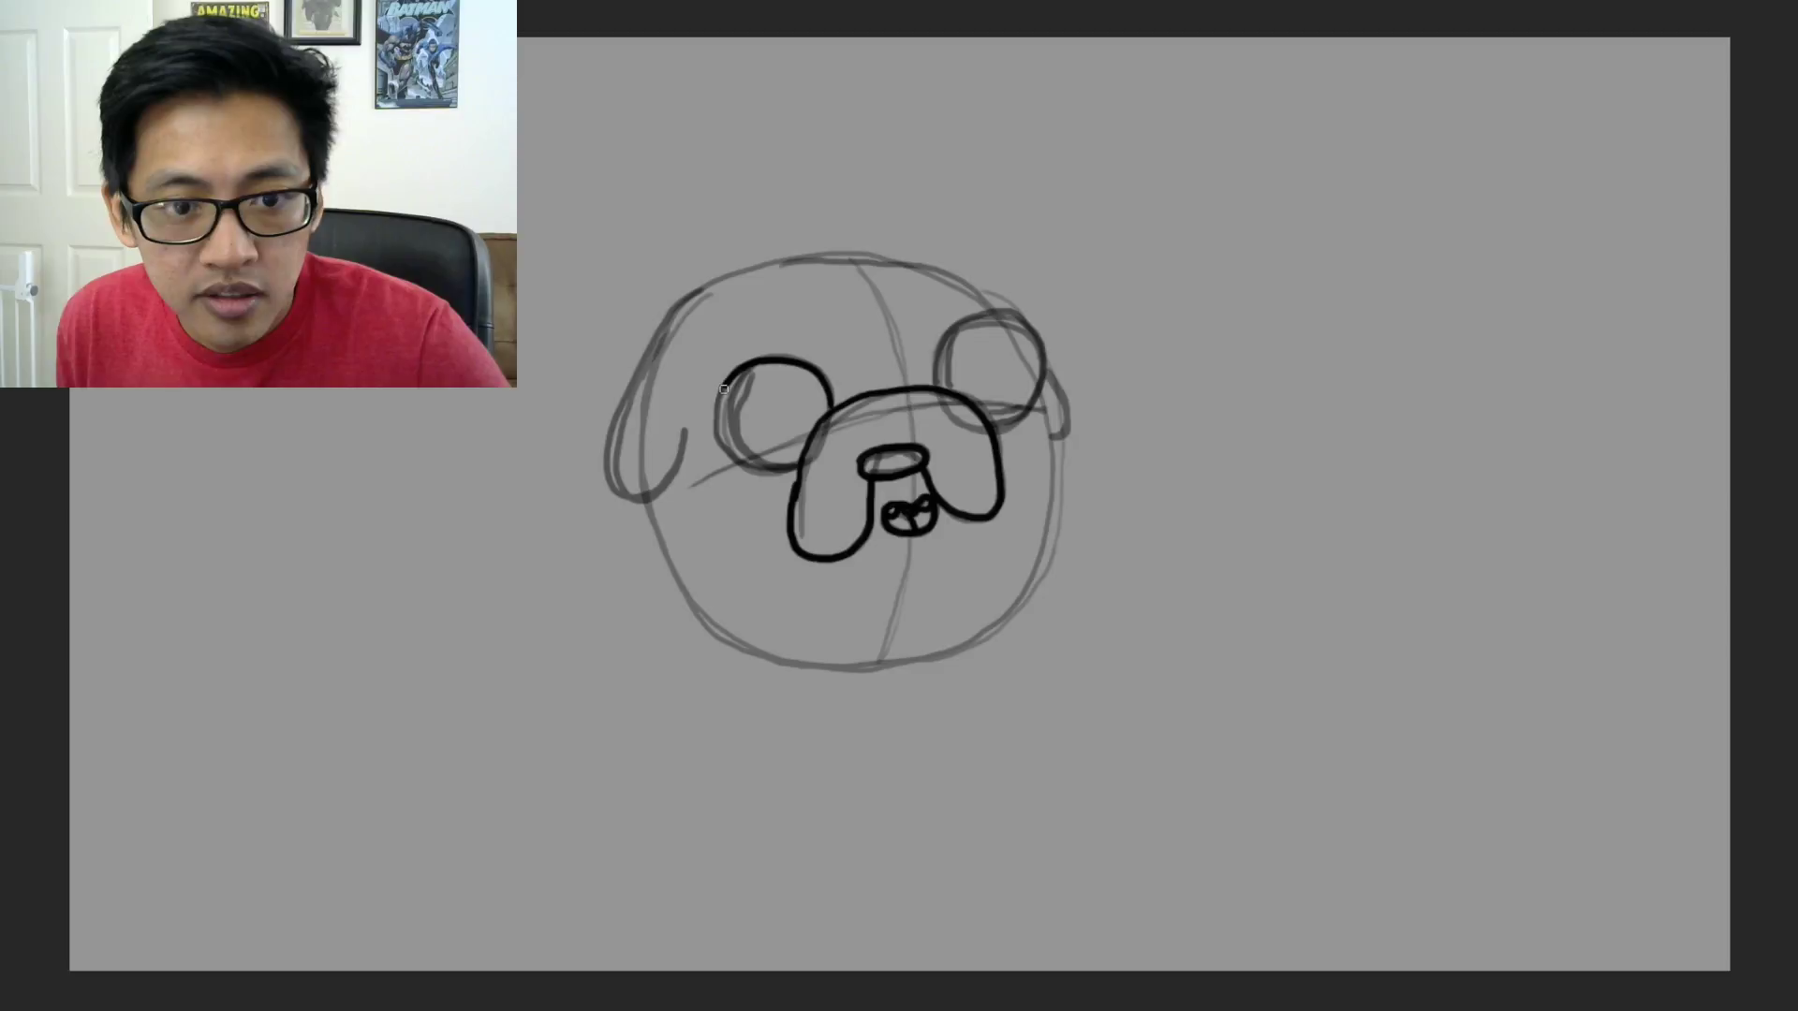
{"action": "left_click_drag", "start_coordinate": [713, 429], "coordinate": [733, 464]}
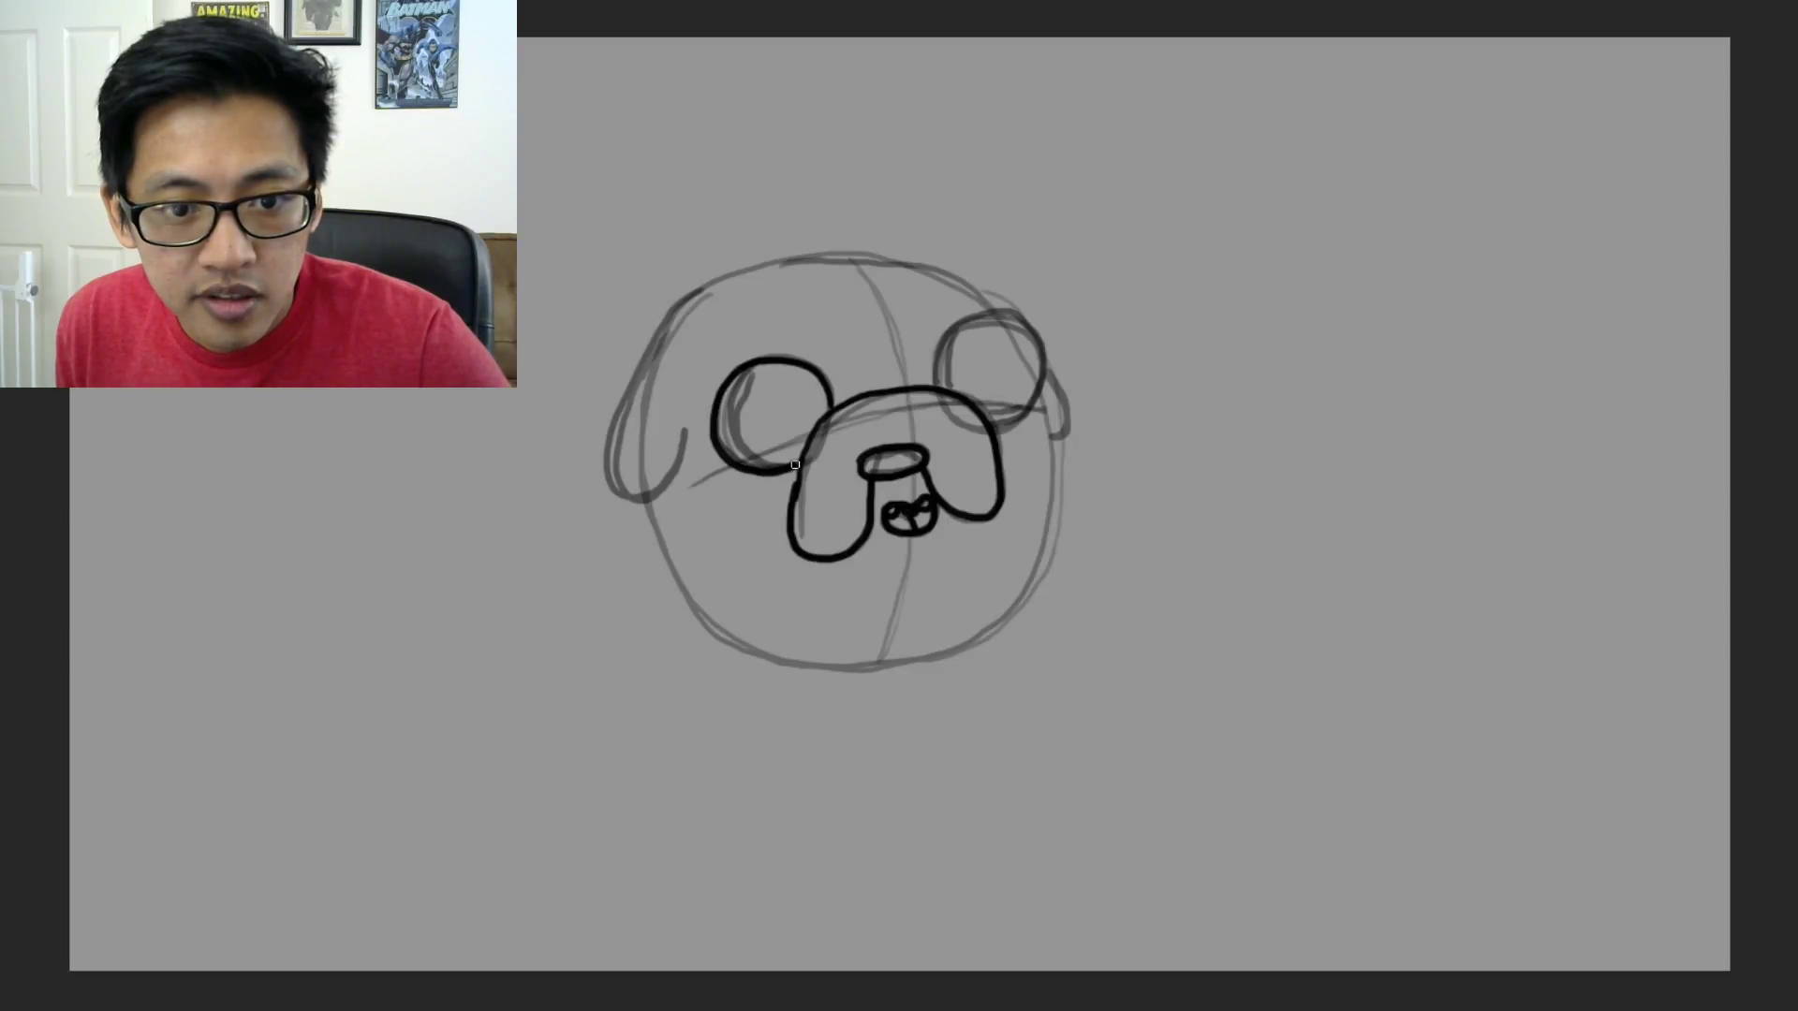
{"action": "left_click_drag", "start_coordinate": [747, 369], "coordinate": [728, 403]}
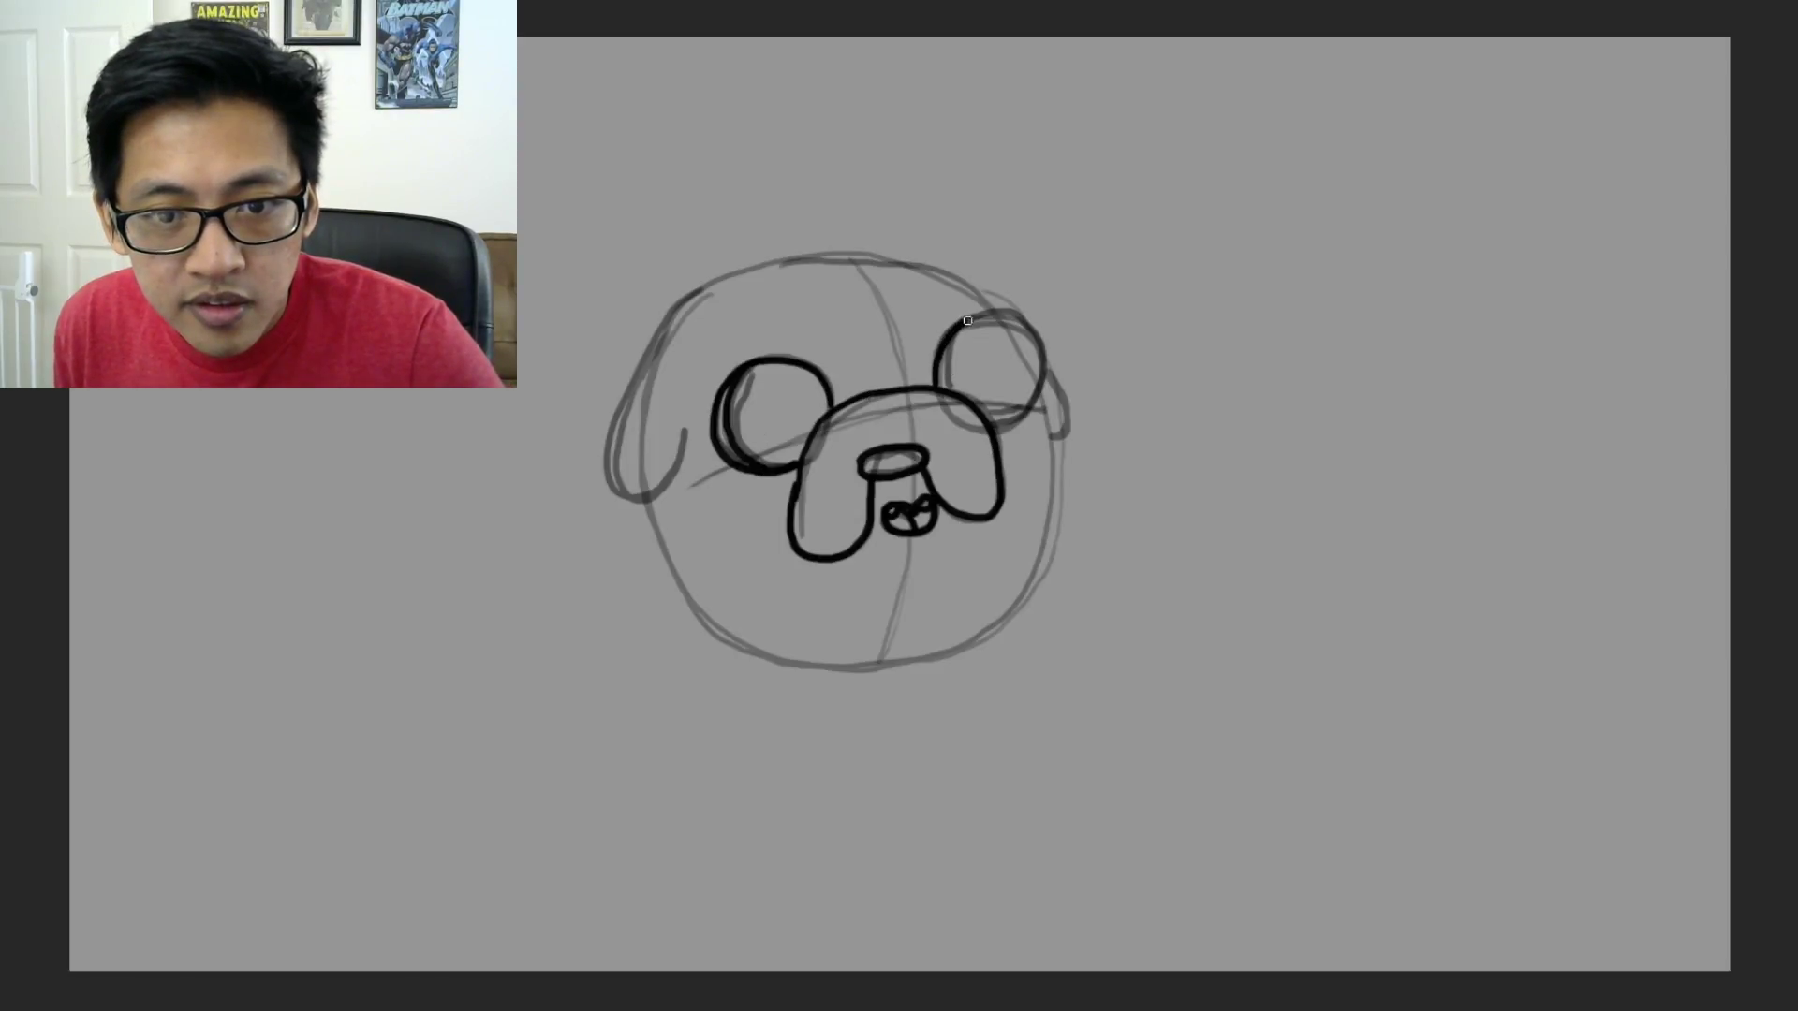
{"action": "mouse_move", "coordinate": [967, 321]}
{"action": "left_mouse_down"}
{"action": "mouse_move", "coordinate": [1018, 312]}
{"action": "mouse_move", "coordinate": [1039, 349]}
{"action": "mouse_move", "coordinate": [1042, 391]}
{"action": "mouse_move", "coordinate": [1014, 420]}
{"action": "left_mouse_up"}
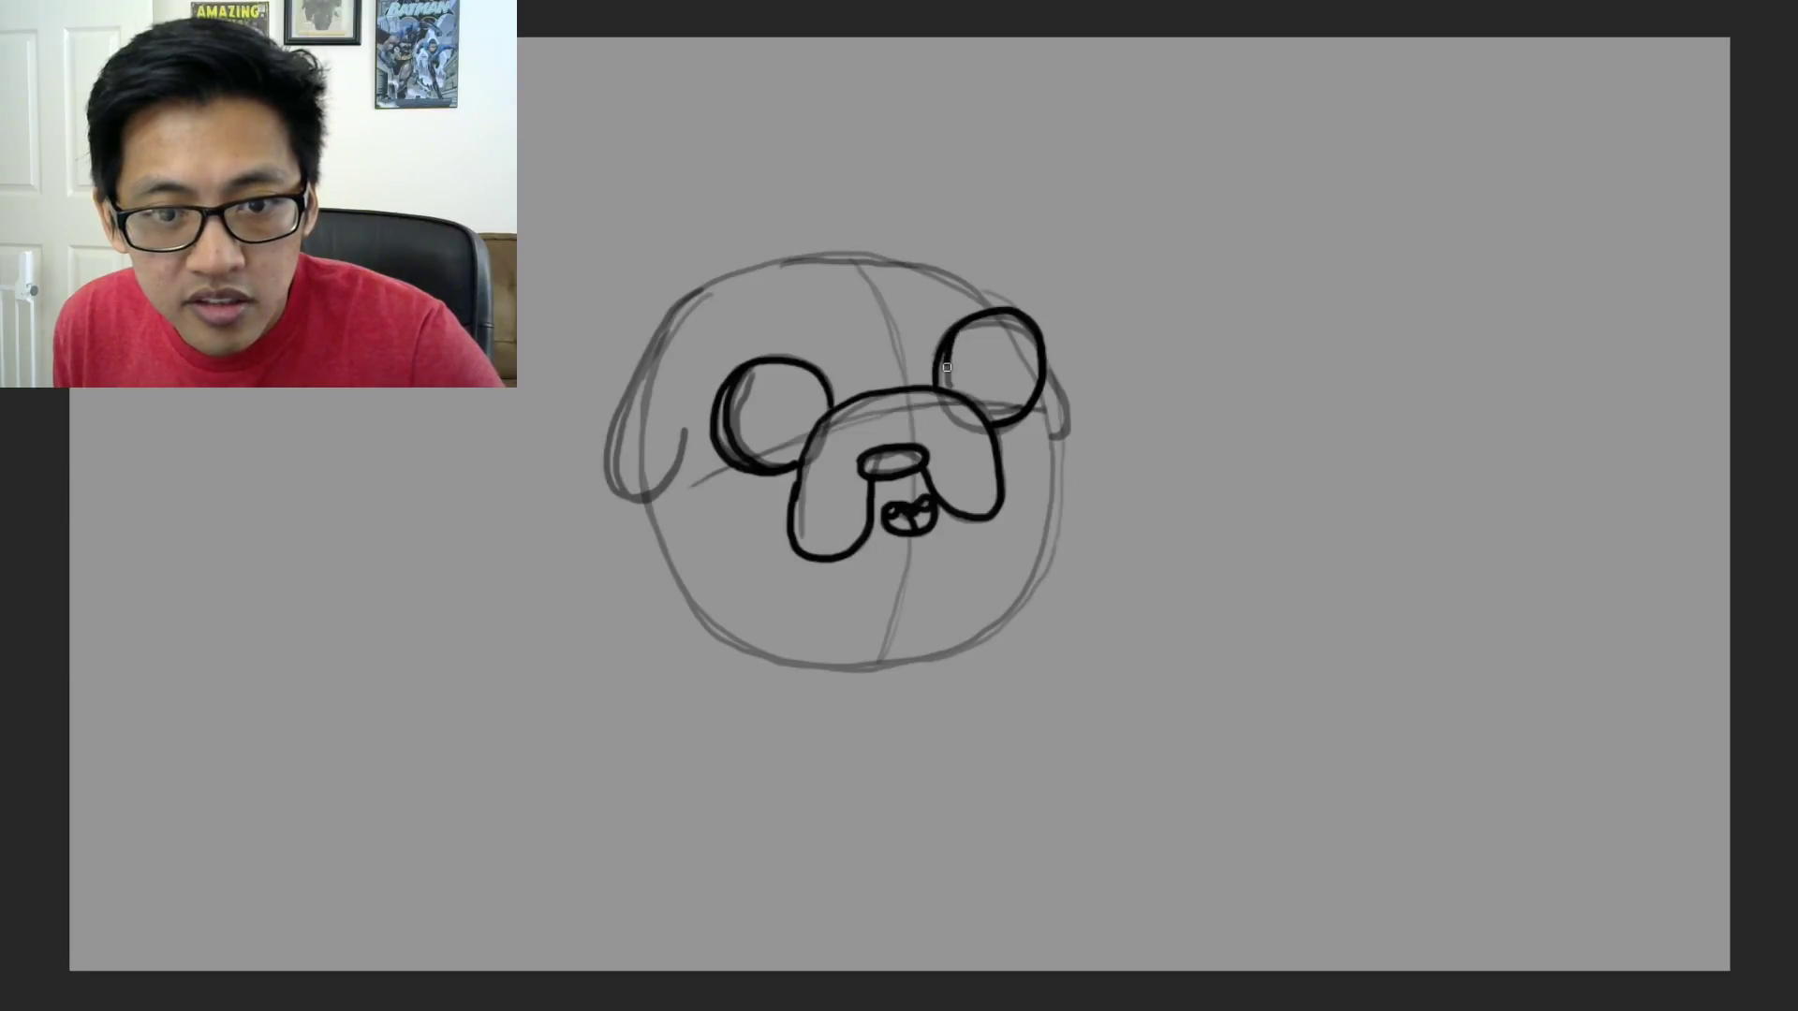
{"action": "mouse_move", "coordinate": [945, 367]}
{"action": "left_mouse_down"}
{"action": "mouse_move", "coordinate": [988, 414]}
{"action": "mouse_move", "coordinate": [1026, 410]}
{"action": "left_mouse_up"}
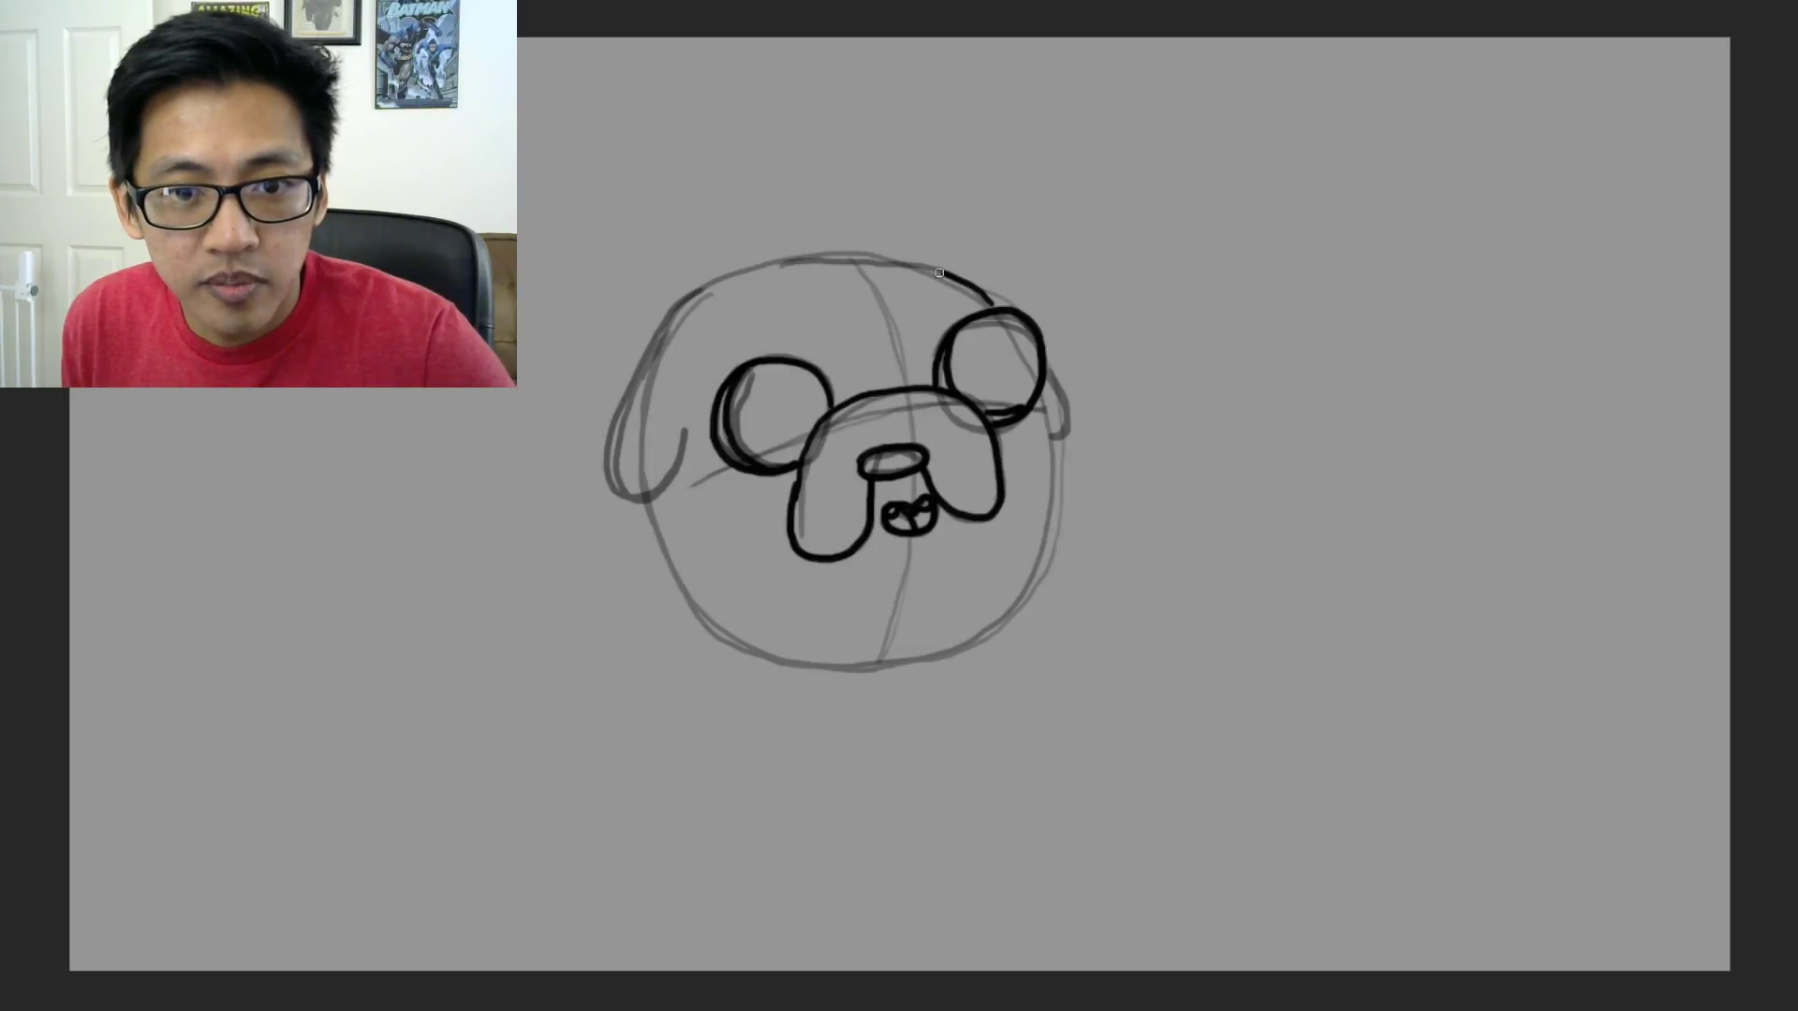
Ink the head's top, right ear, right cheek, left side and closed bottom outline
{"action": "mouse_move", "coordinate": [940, 272]}
{"action": "left_mouse_down"}
{"action": "mouse_move", "coordinate": [815, 253]}
{"action": "mouse_move", "coordinate": [710, 275]}
{"action": "mouse_move", "coordinate": [638, 356]}
{"action": "mouse_move", "coordinate": [605, 457]}
{"action": "mouse_move", "coordinate": [676, 463]}
{"action": "mouse_move", "coordinate": [683, 433]}
{"action": "left_mouse_up"}
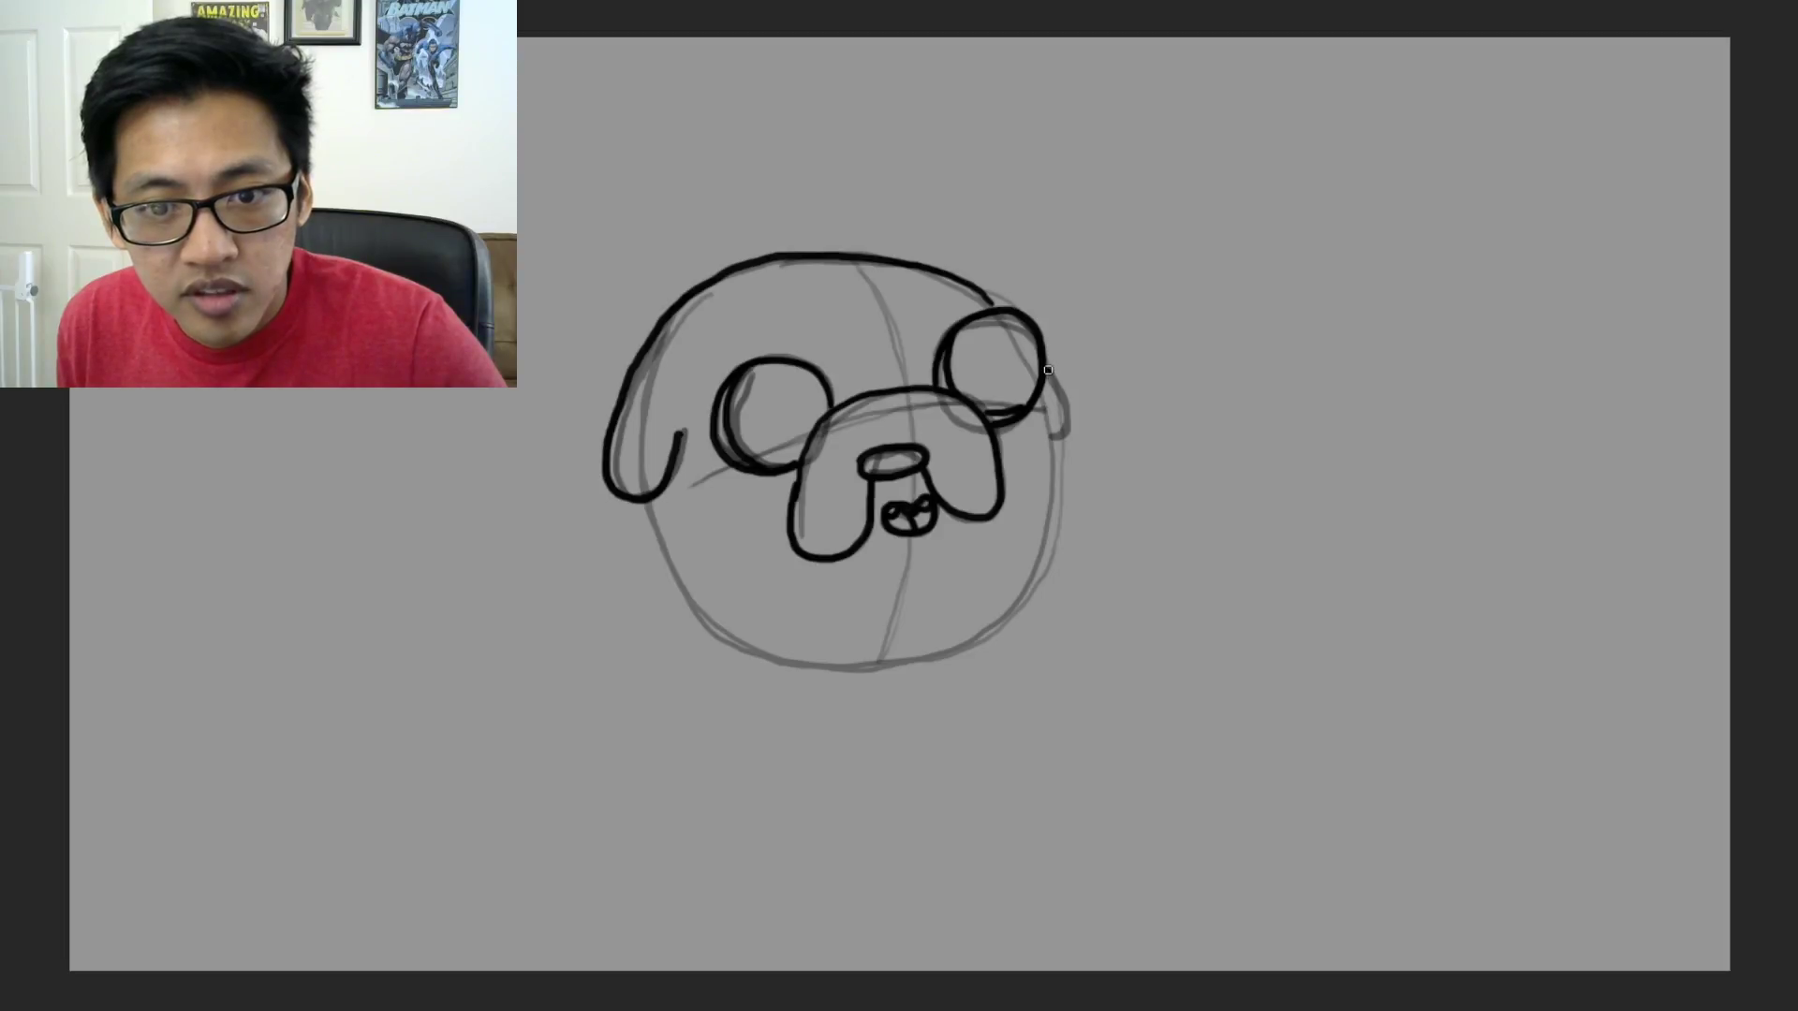
{"action": "left_click_drag", "start_coordinate": [1064, 432], "coordinate": [1053, 435]}
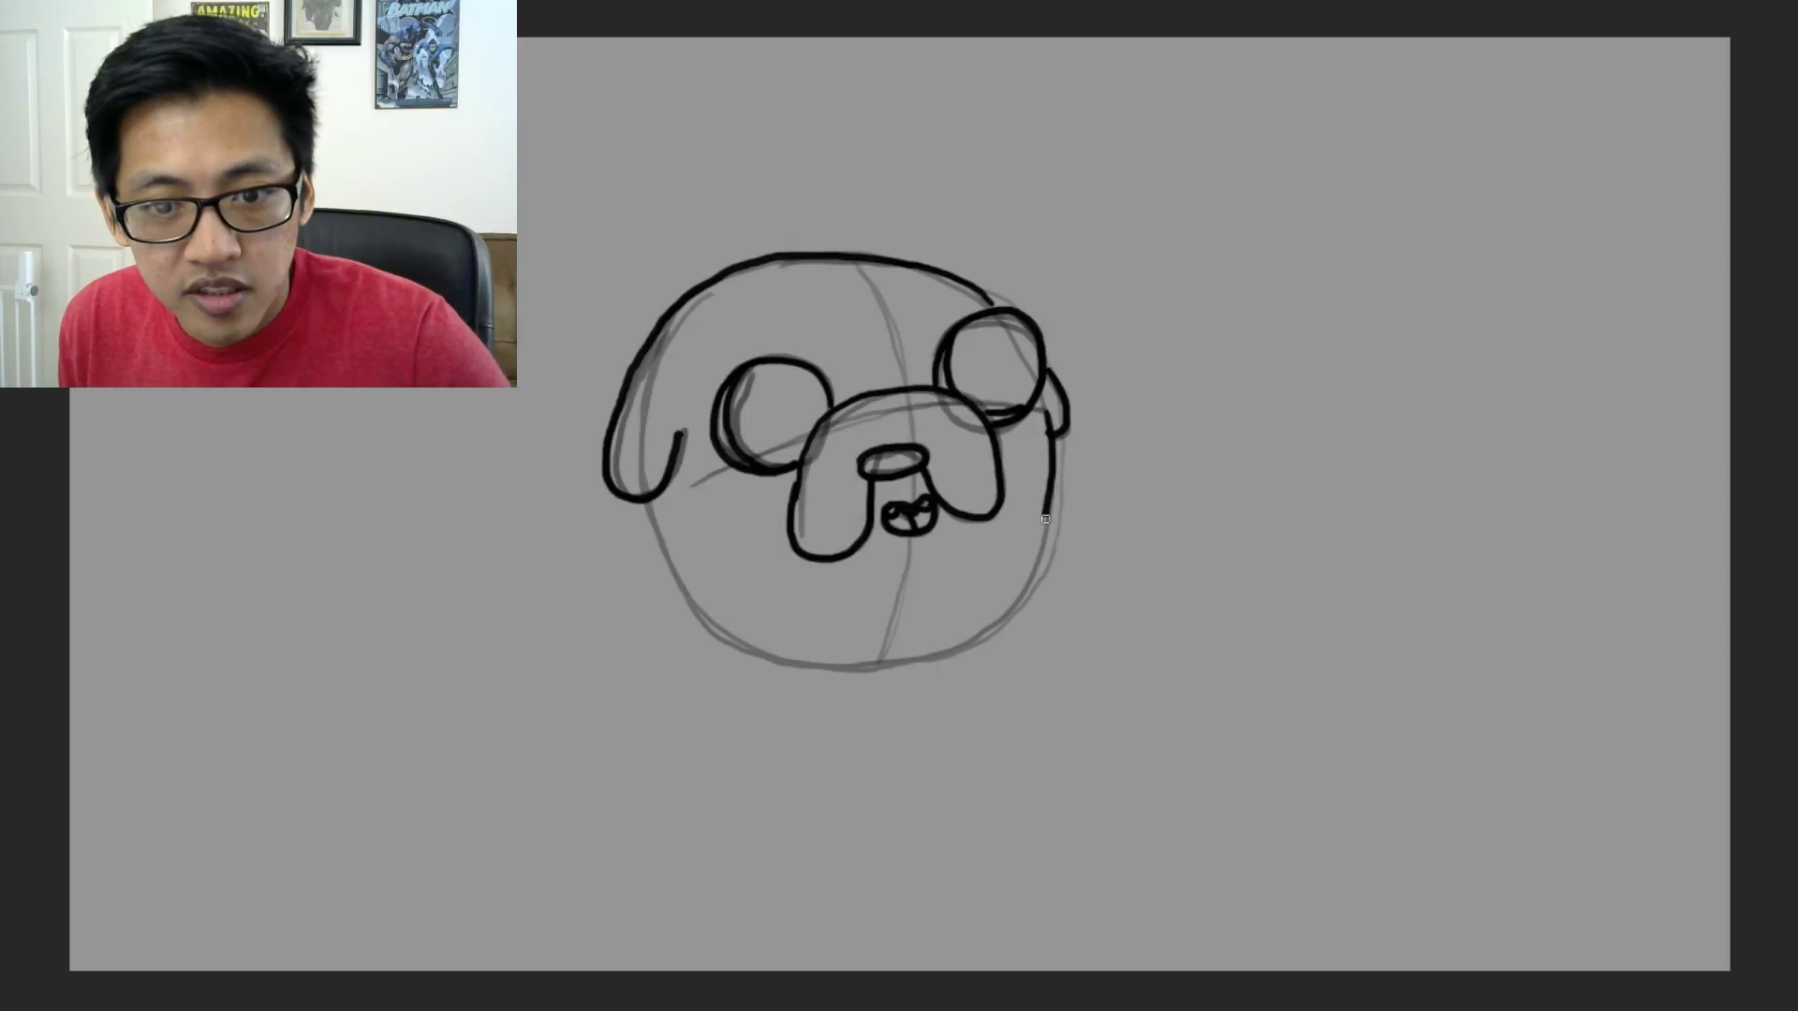
{"action": "mouse_move", "coordinate": [1045, 518]}
{"action": "left_mouse_down"}
{"action": "mouse_move", "coordinate": [1035, 571]}
{"action": "mouse_move", "coordinate": [969, 644]}
{"action": "mouse_move", "coordinate": [821, 662]}
{"action": "left_mouse_up"}
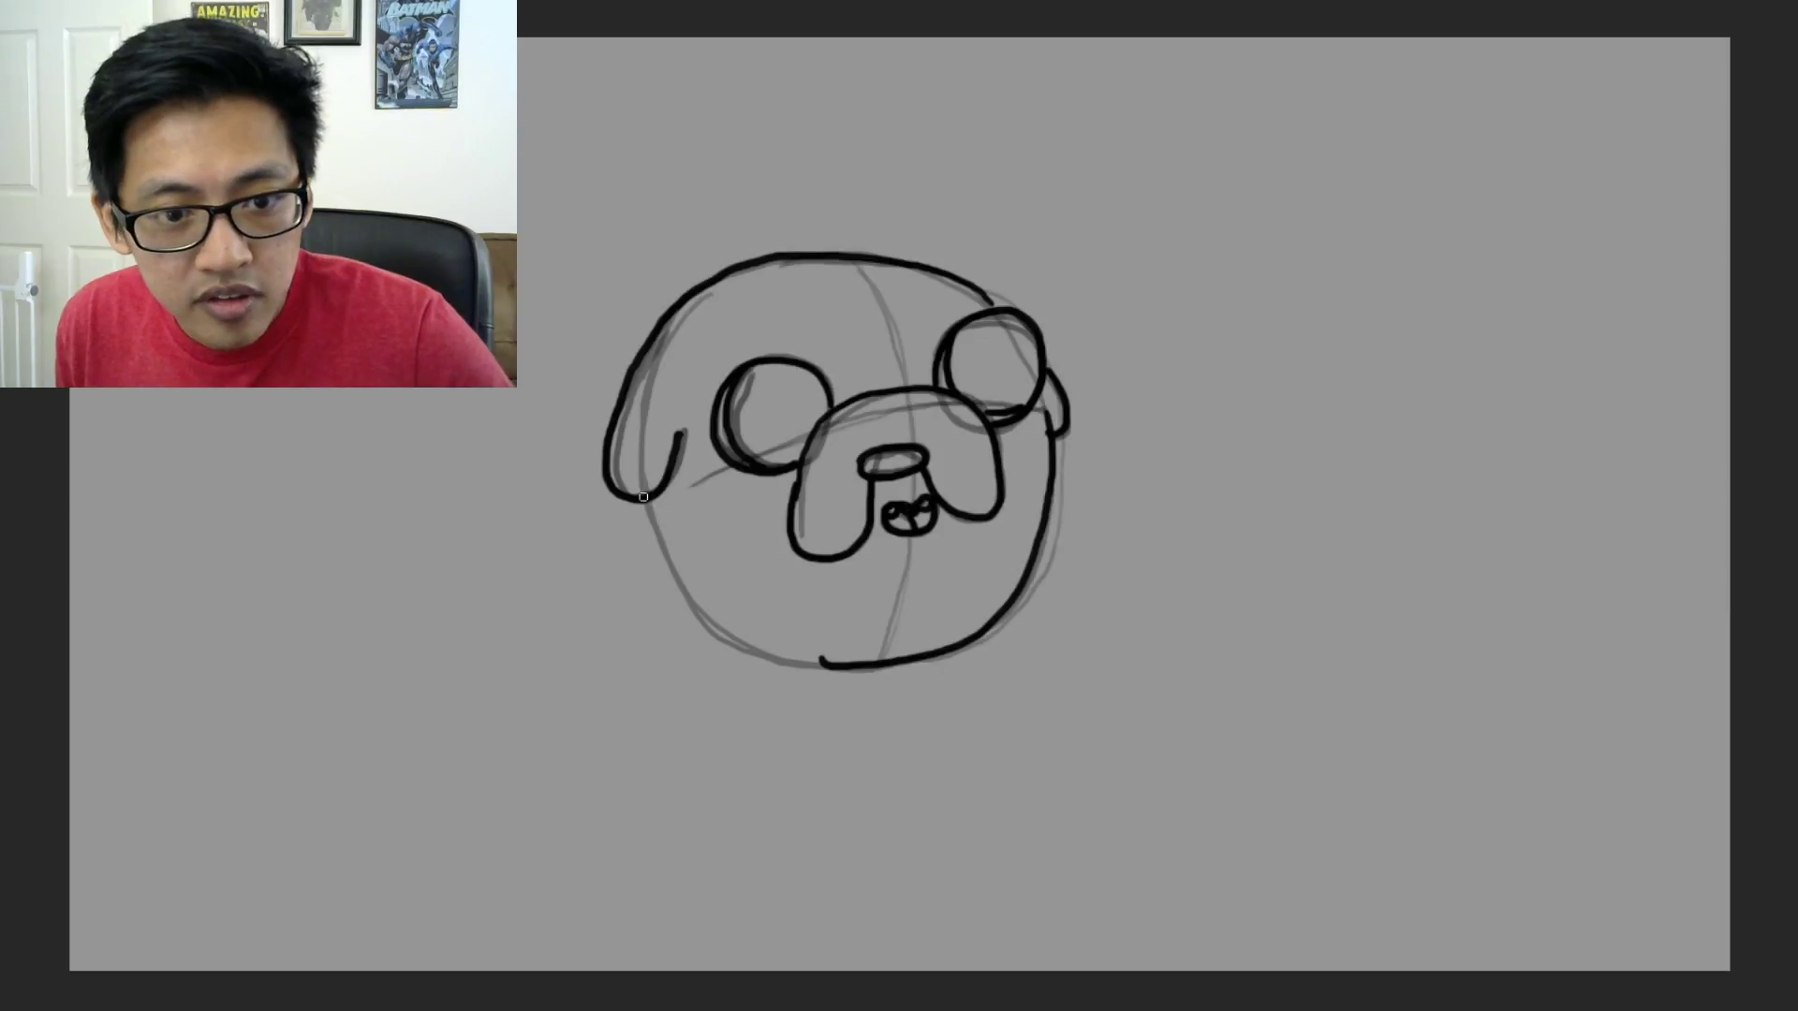
{"action": "left_click_drag", "start_coordinate": [648, 514], "coordinate": [667, 555]}
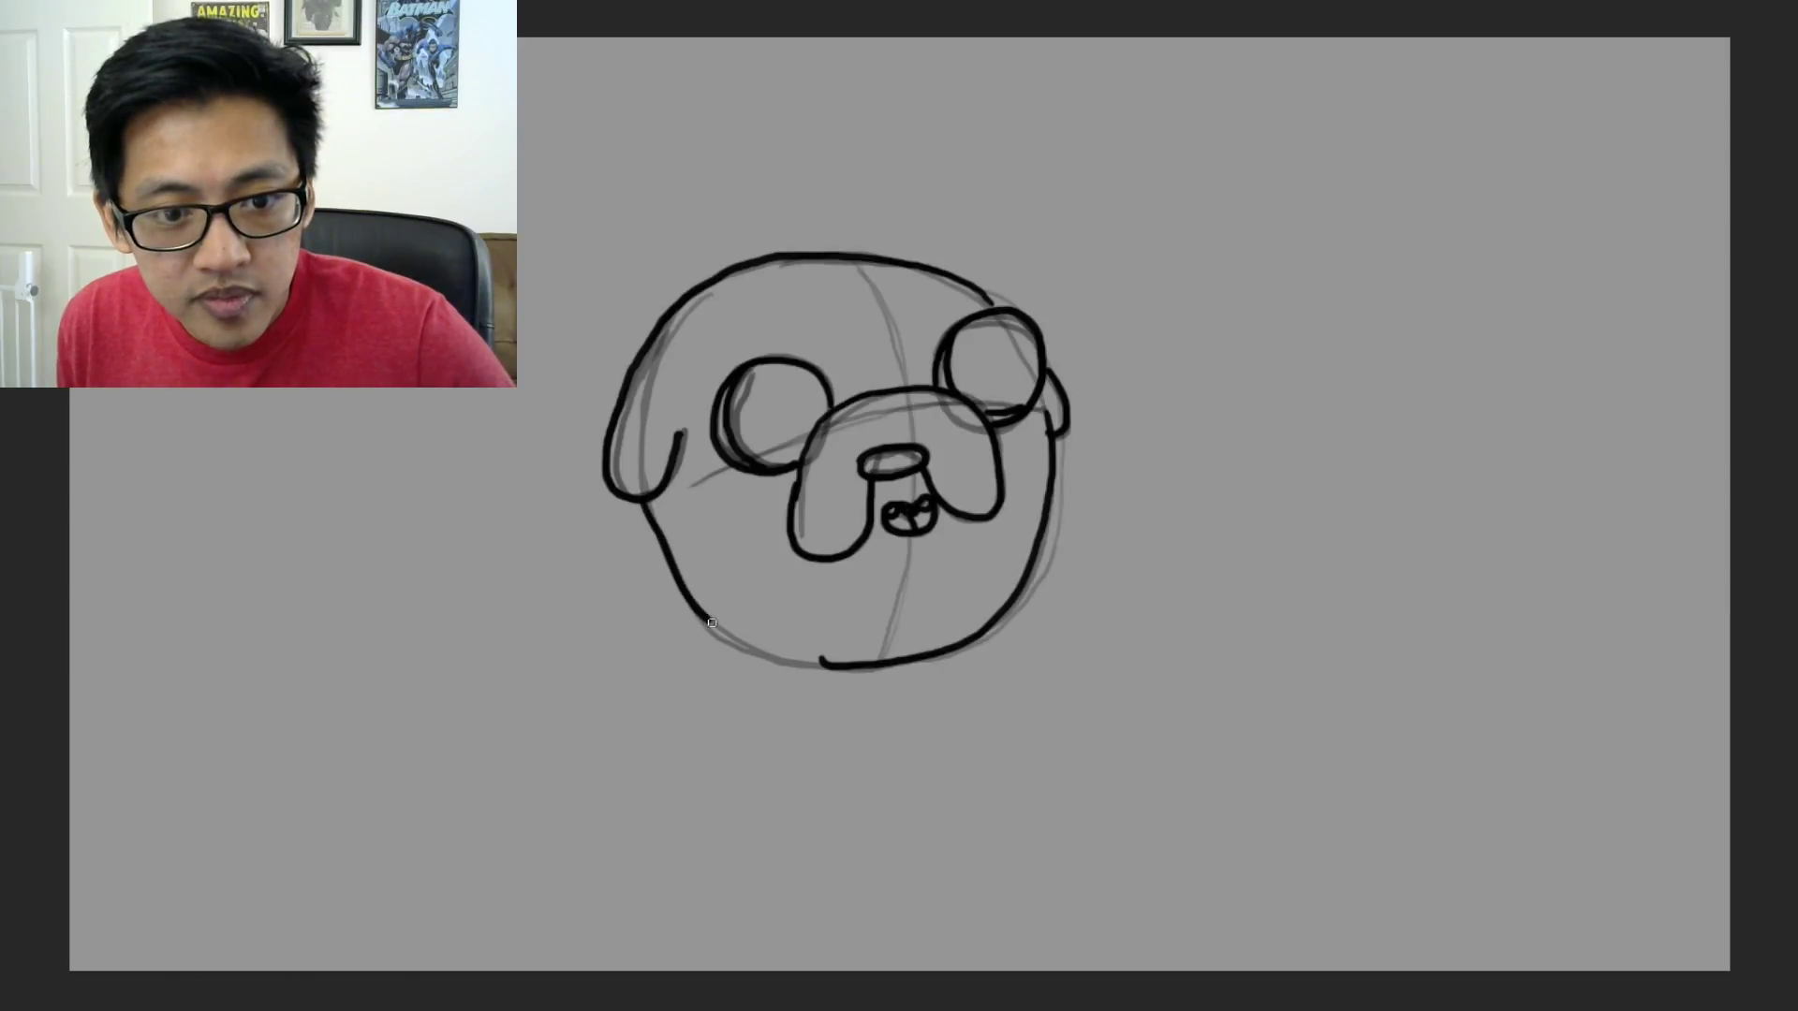
{"action": "left_click_drag", "start_coordinate": [711, 621], "coordinate": [817, 663]}
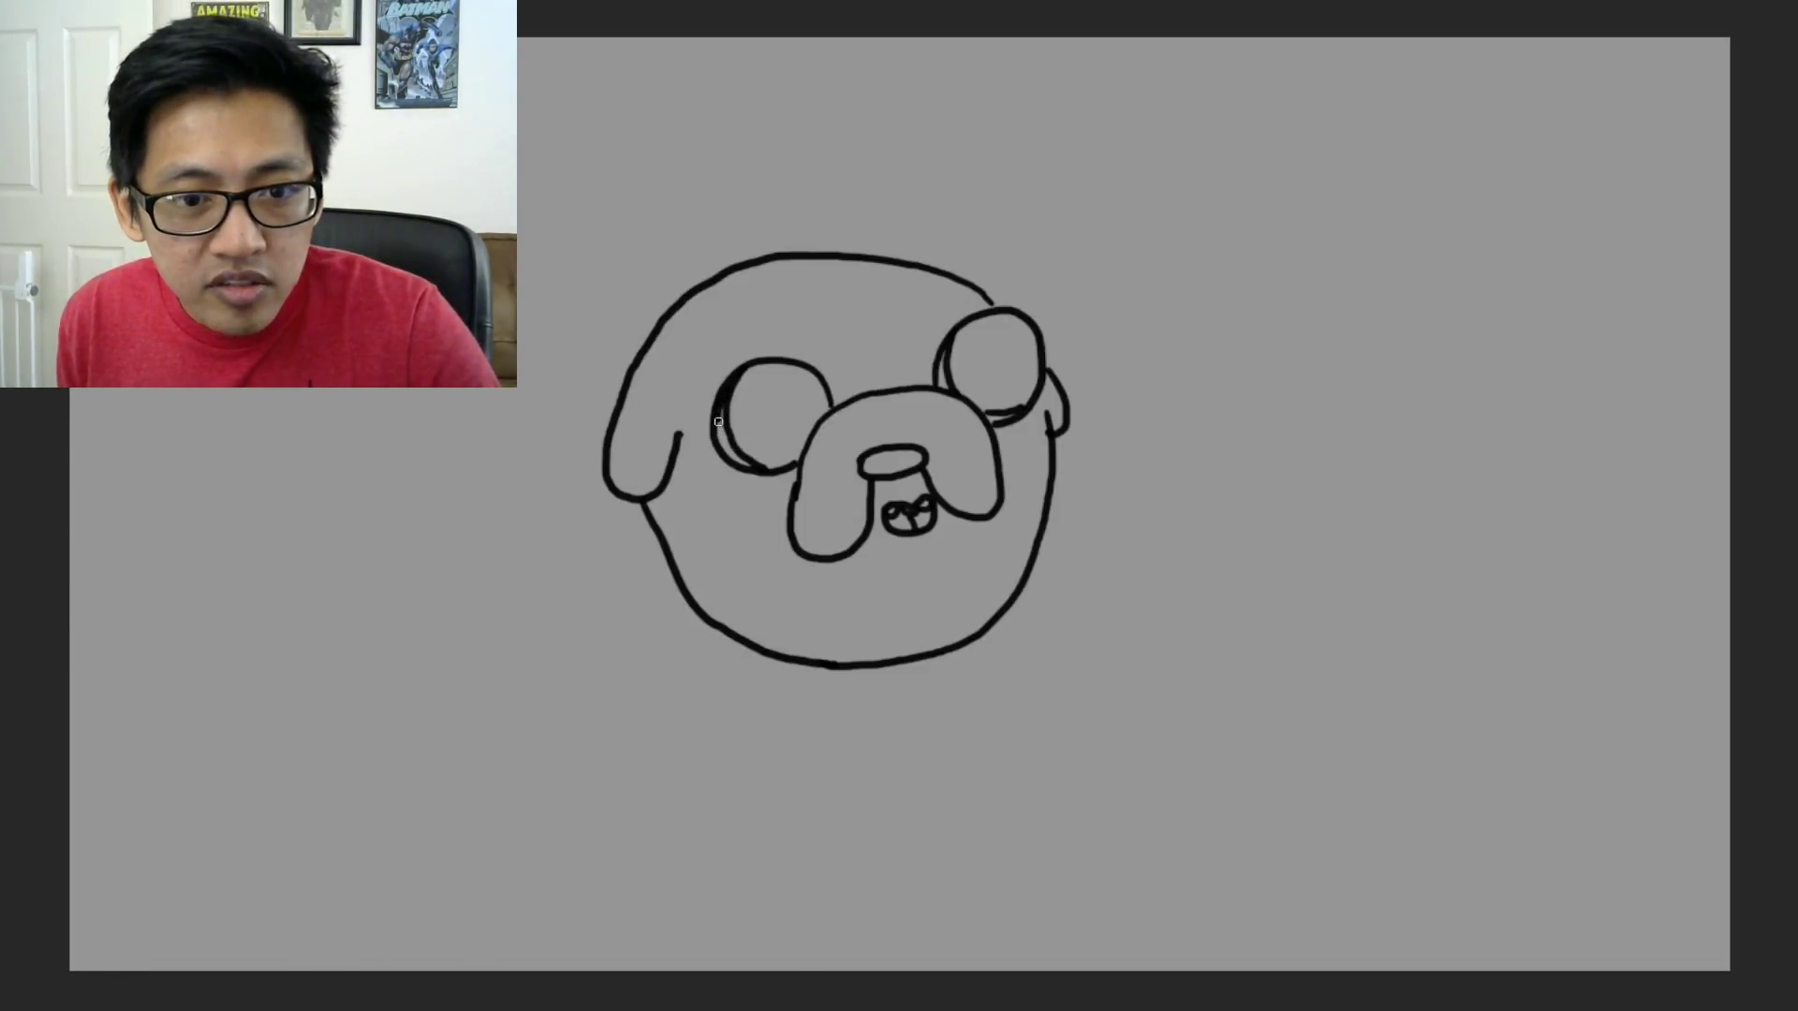
Thicken both eyes' left edges as black accents and fill the nose solid black
{"action": "left_click_drag", "start_coordinate": [719, 419], "coordinate": [760, 470]}
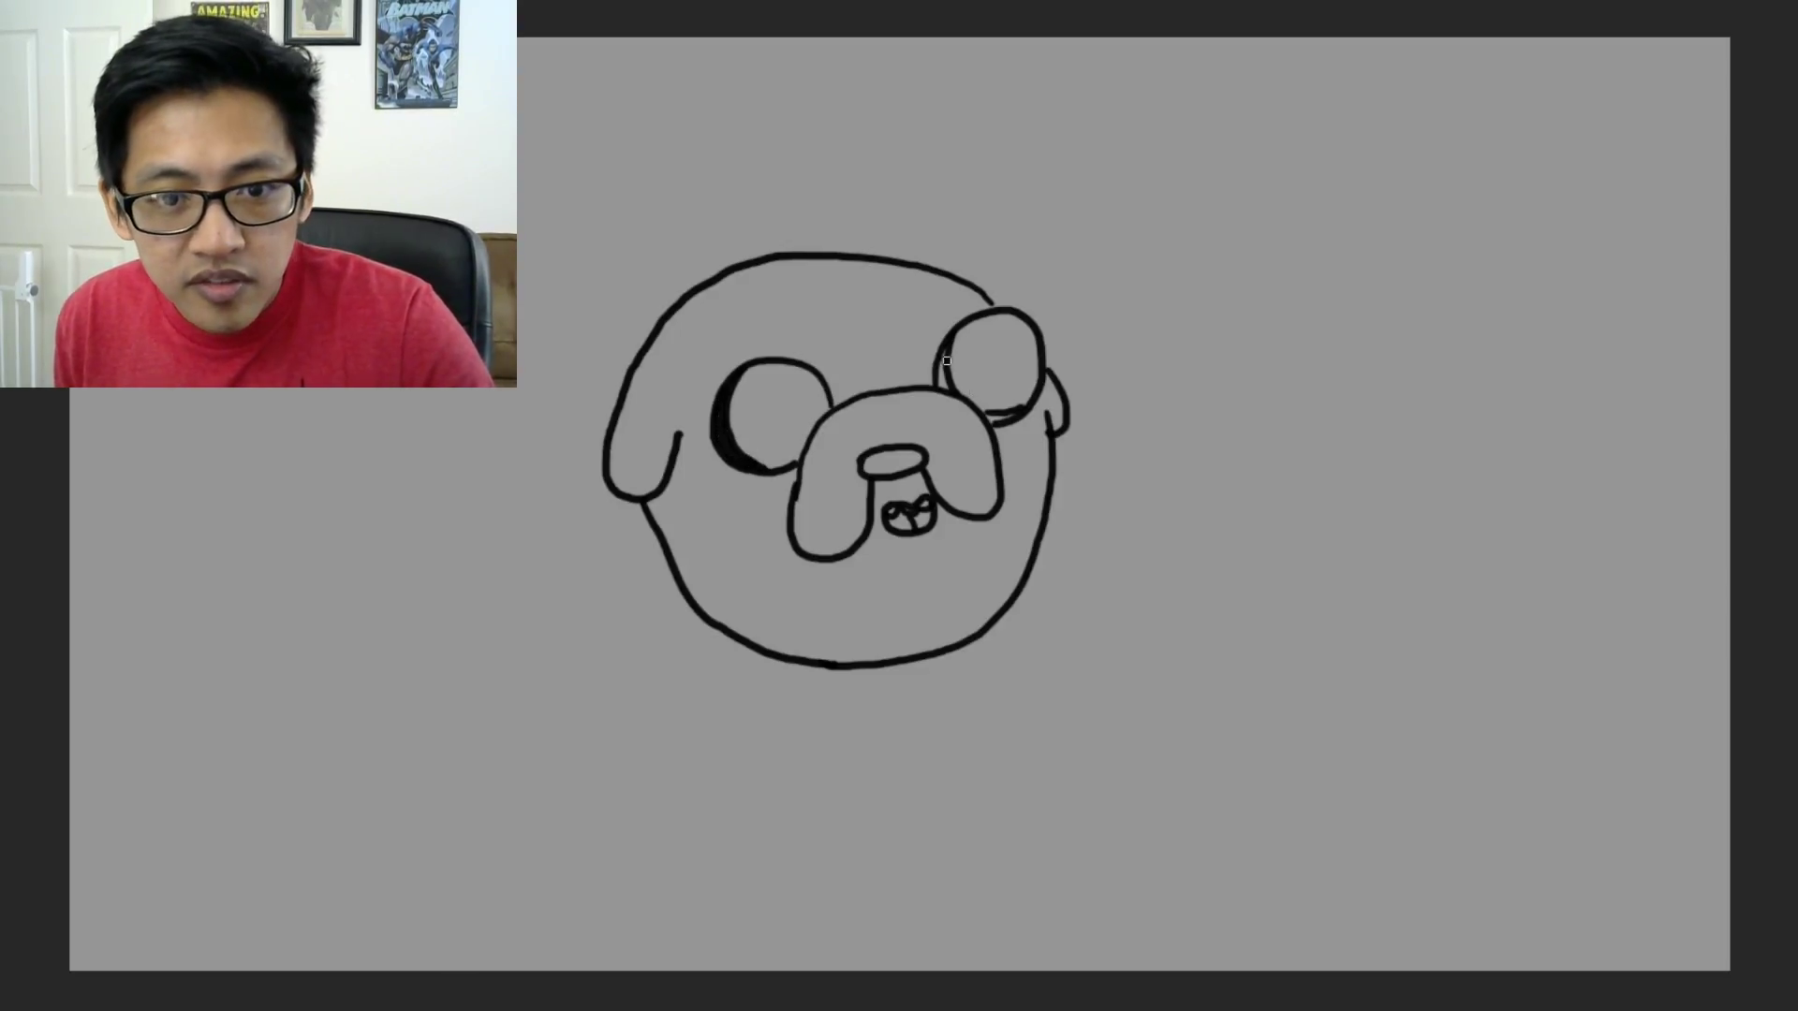
{"action": "left_click_drag", "start_coordinate": [943, 375], "coordinate": [937, 383]}
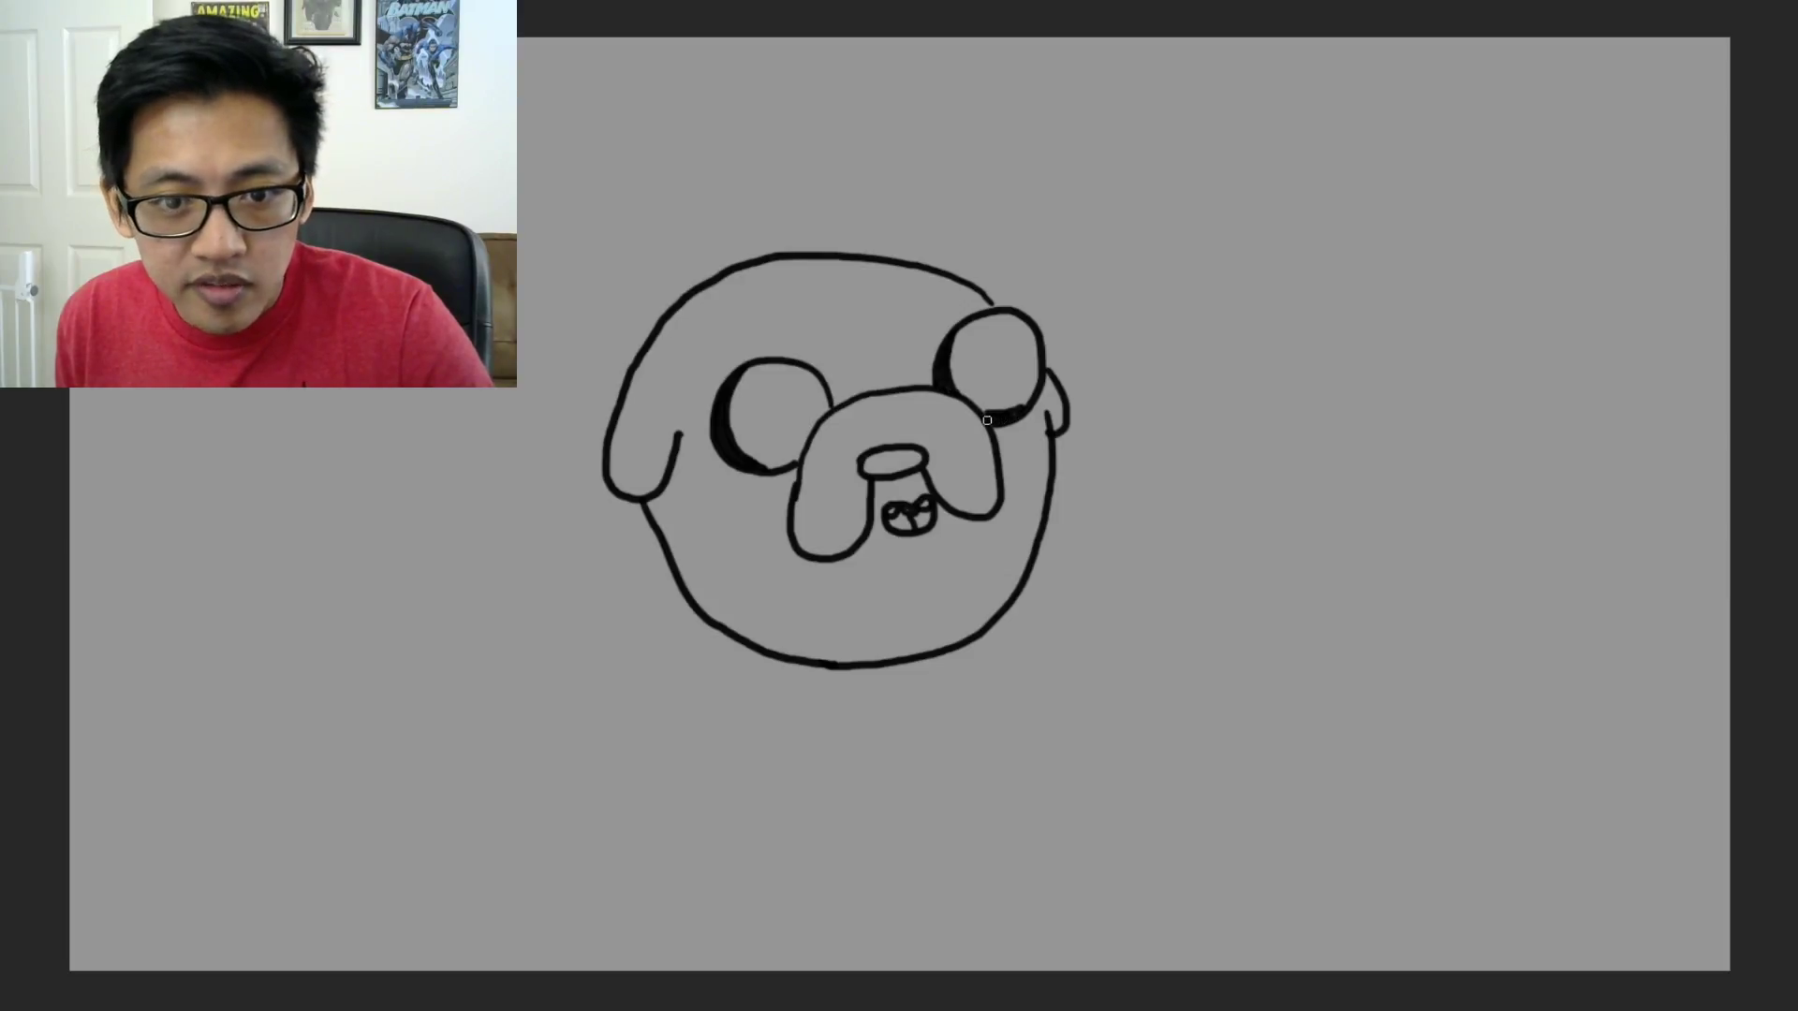
{"action": "mouse_move", "coordinate": [885, 472]}
{"action": "left_mouse_down"}
{"action": "mouse_move", "coordinate": [911, 461]}
{"action": "mouse_move", "coordinate": [895, 456]}
{"action": "left_mouse_up"}
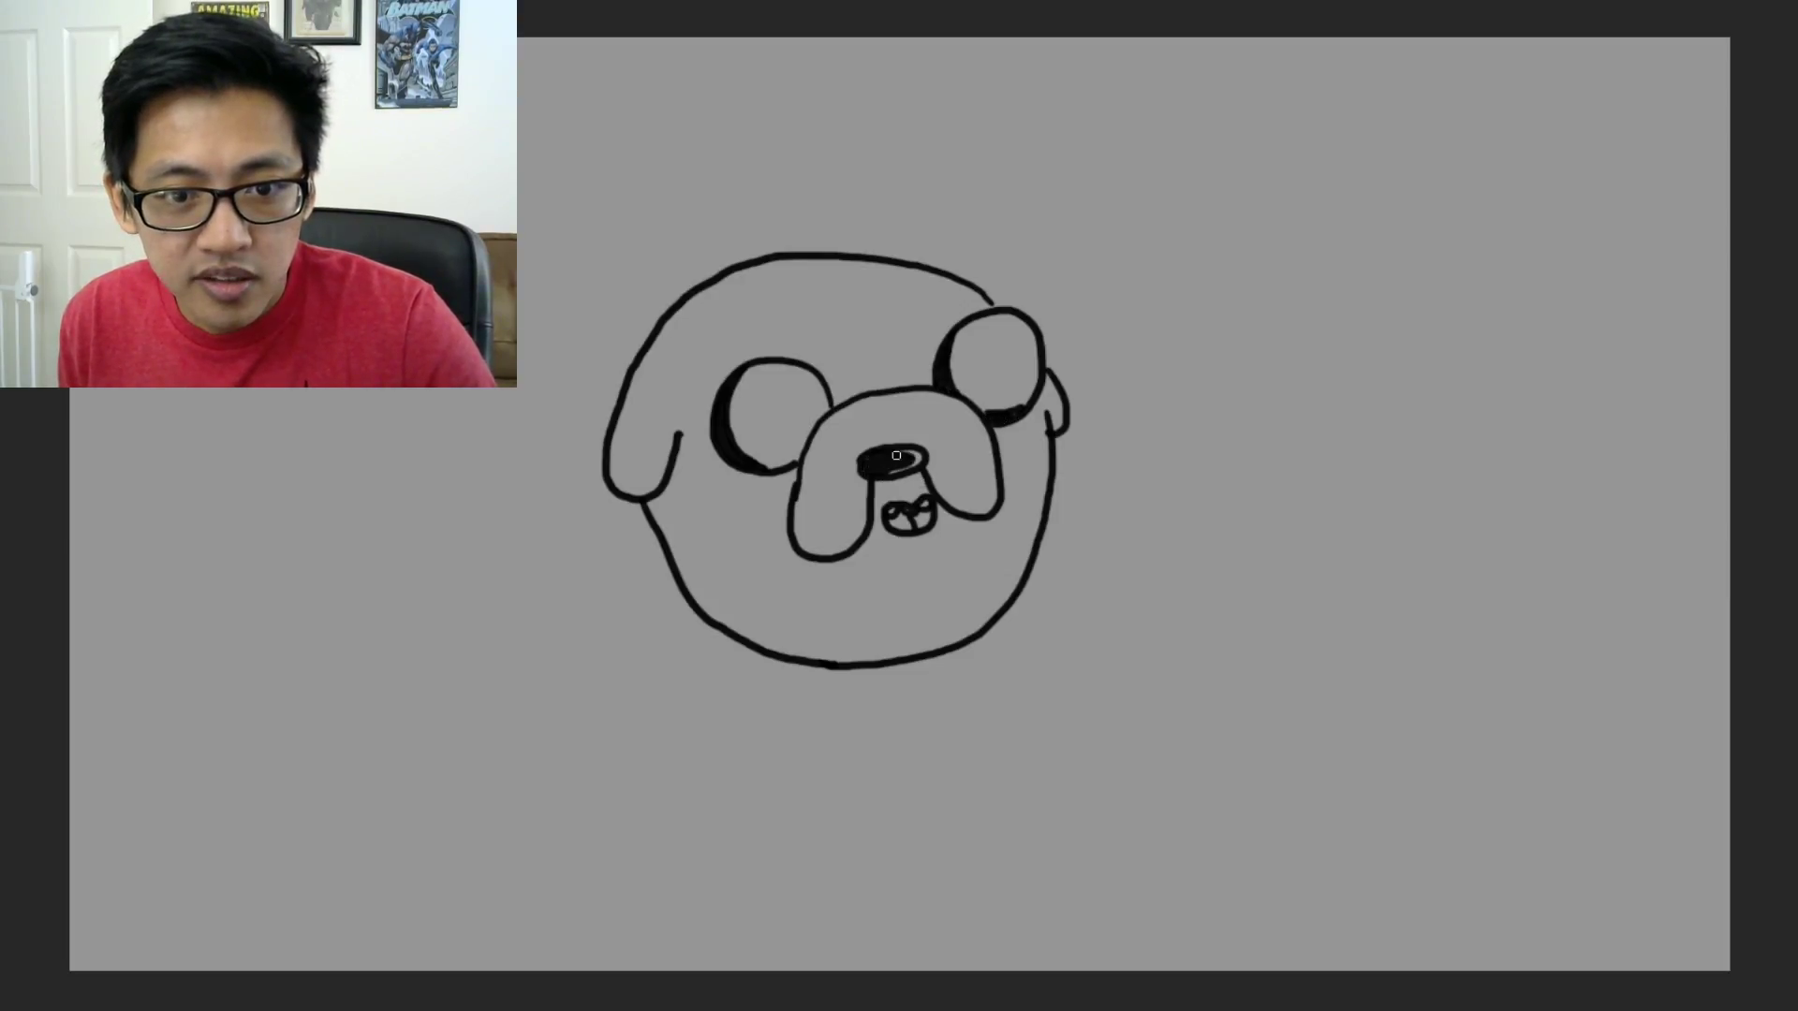